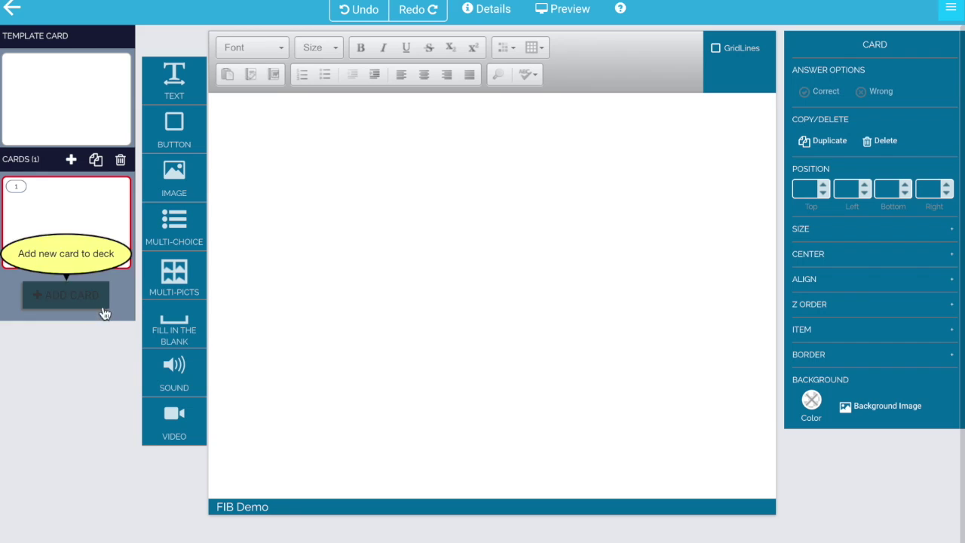
- Drop a fill-in-the-blank box near the middle of card 1 and open its Answer Picker
drag(174, 323, 427, 240)
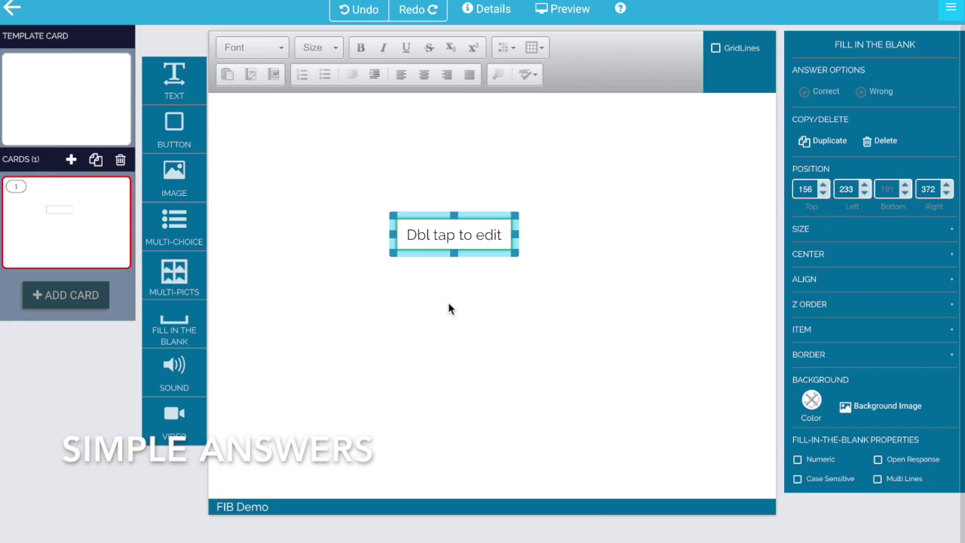
double_click(431, 223)
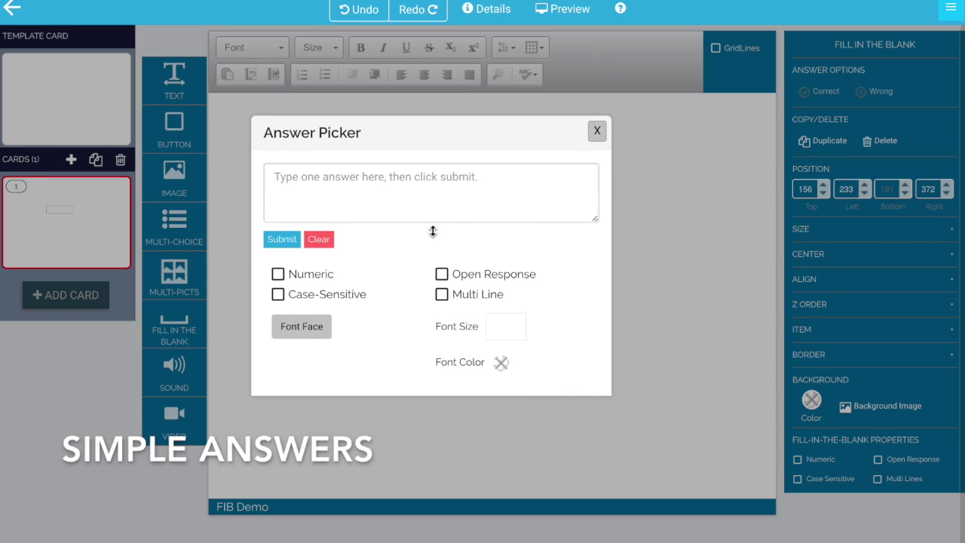
- Submit 0 and 1 as the blank's accepted answers and close the Answer Picker
click(313, 177)
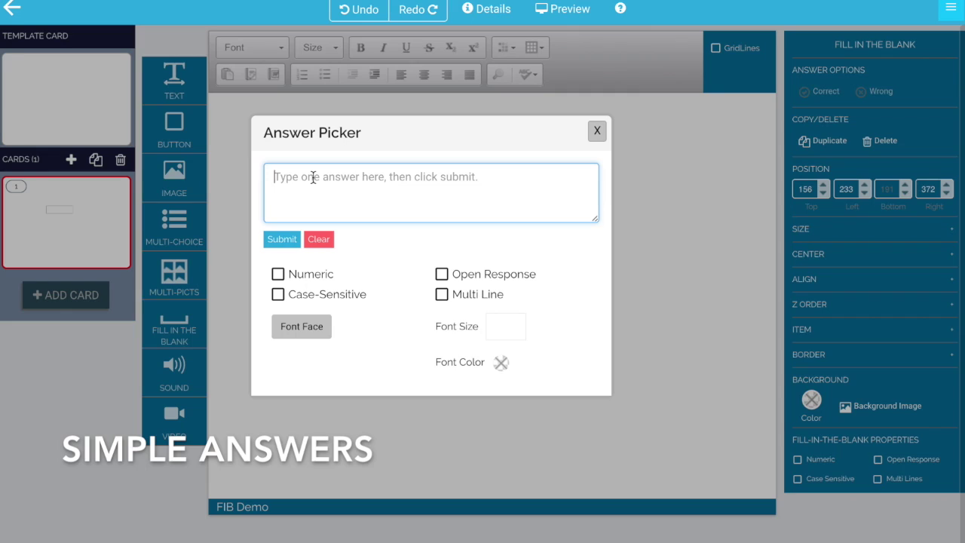
text(0)
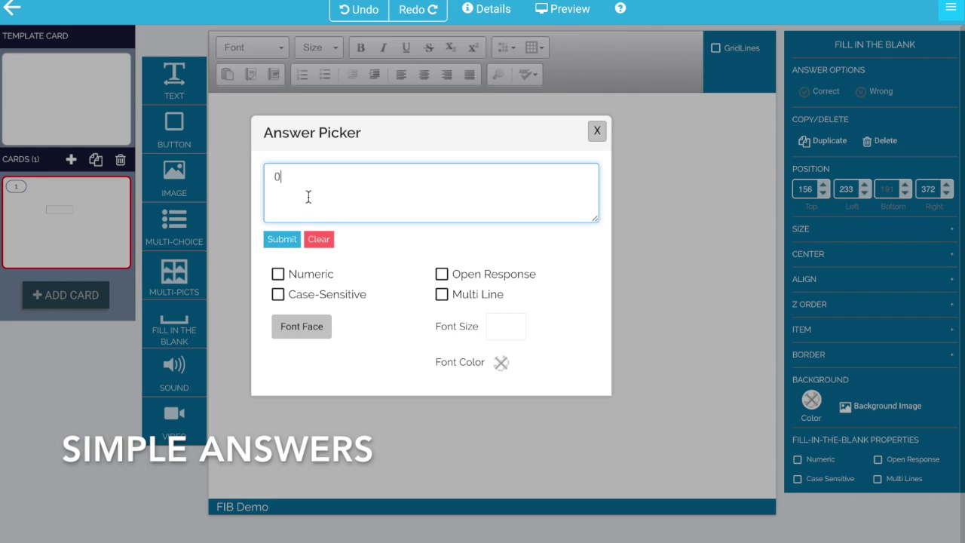
click(293, 239)
click(302, 198)
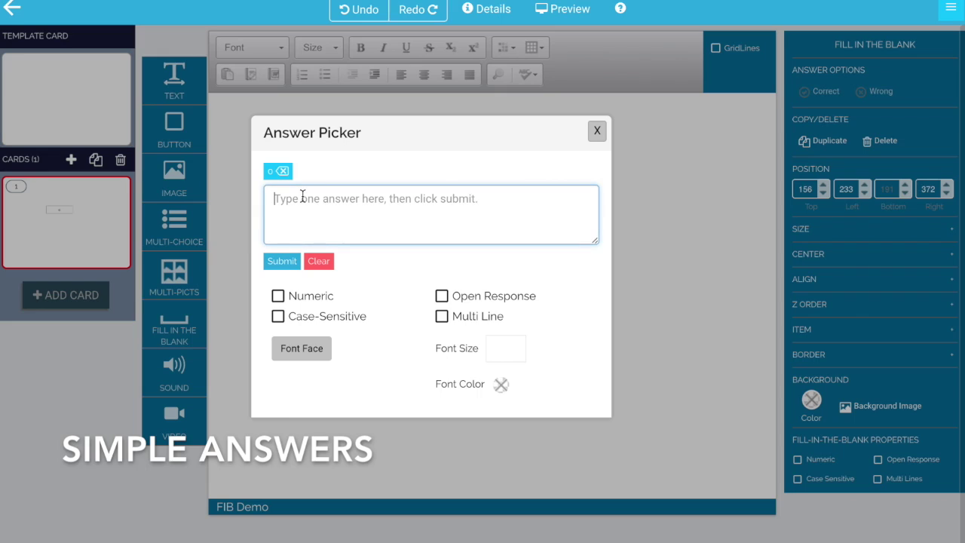
text(1)
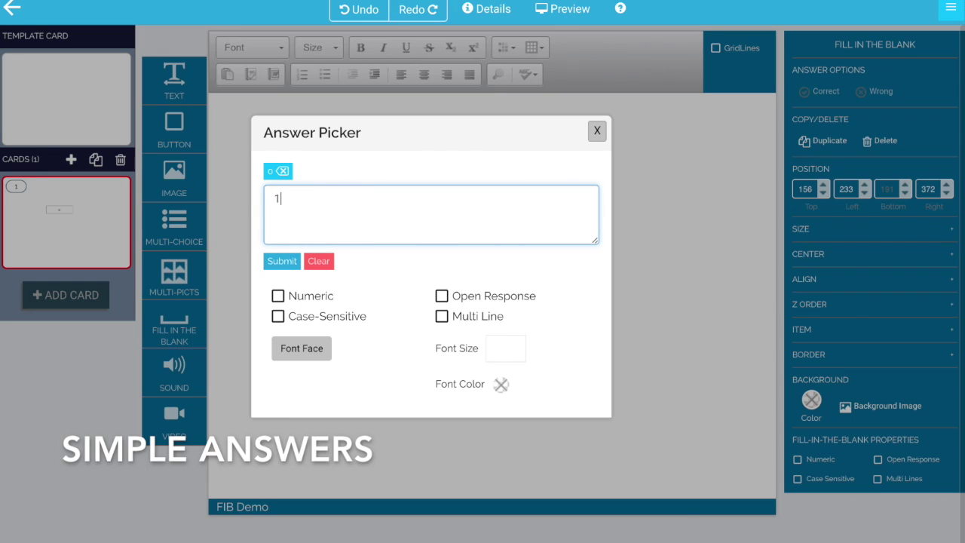
click(284, 262)
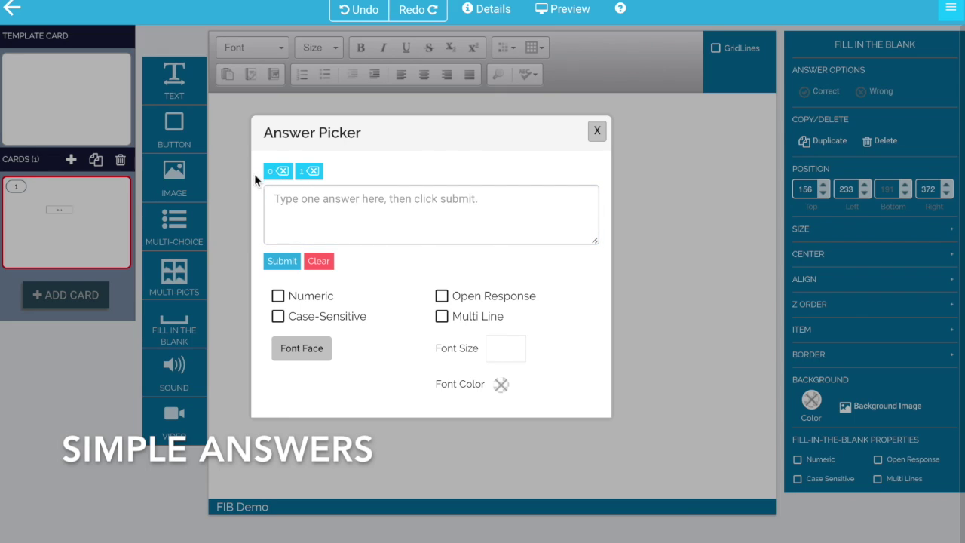
click(593, 129)
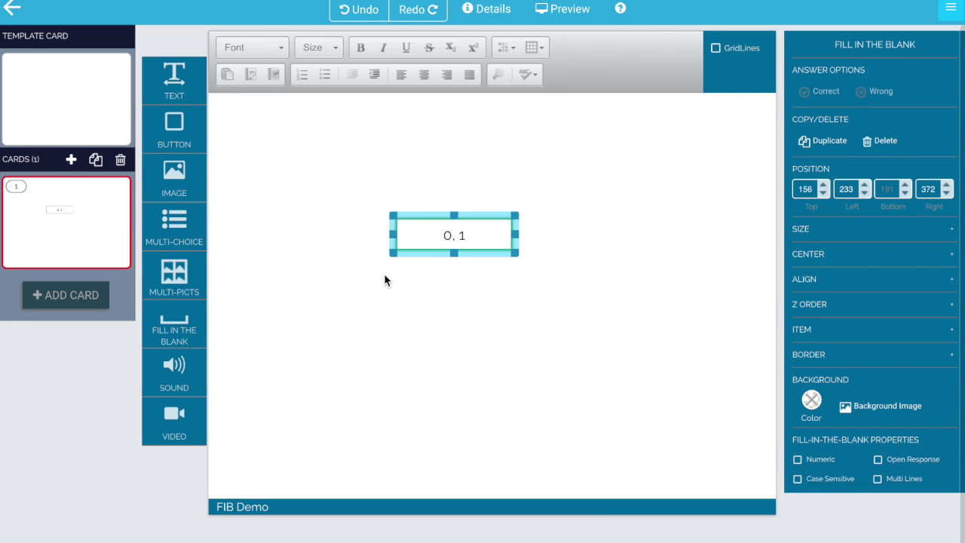
- Reopen the blank's answer settings and set the answer font face to Pacifico
double_click(442, 235)
click(316, 350)
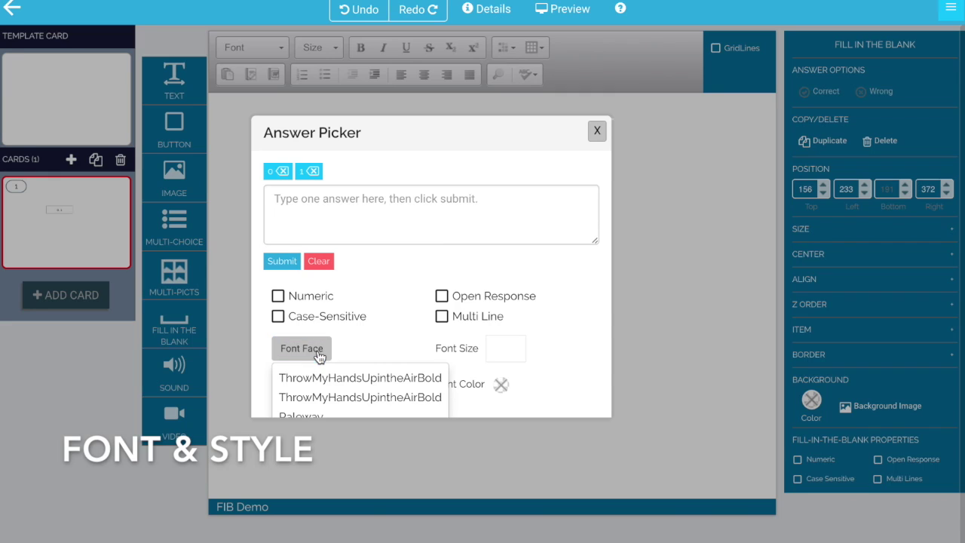
scroll(395, 386, down, 2)
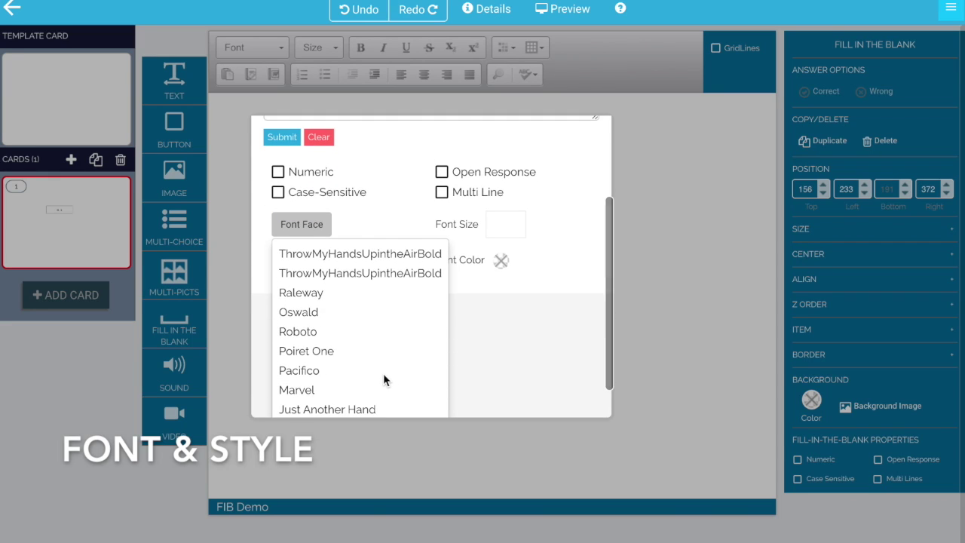
scroll(383, 373, down, 1)
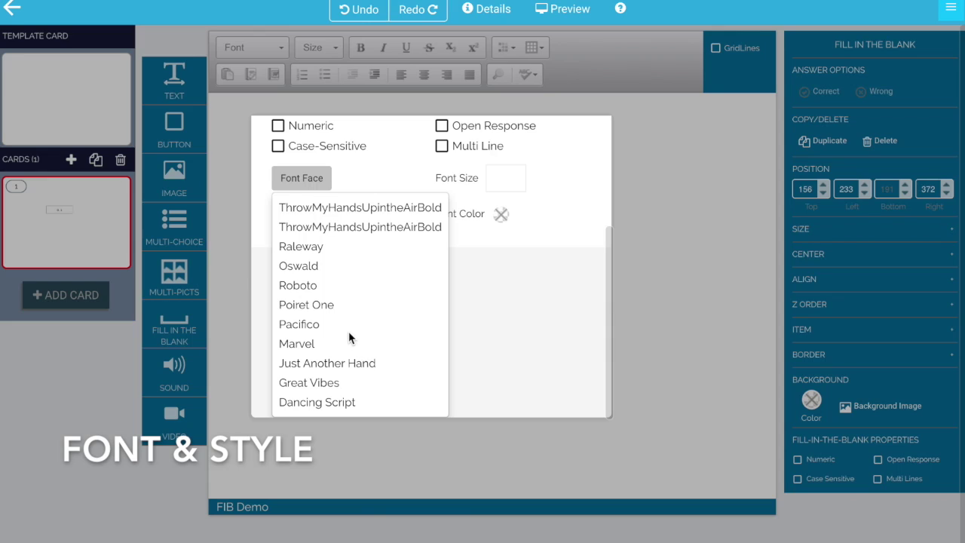
click(309, 324)
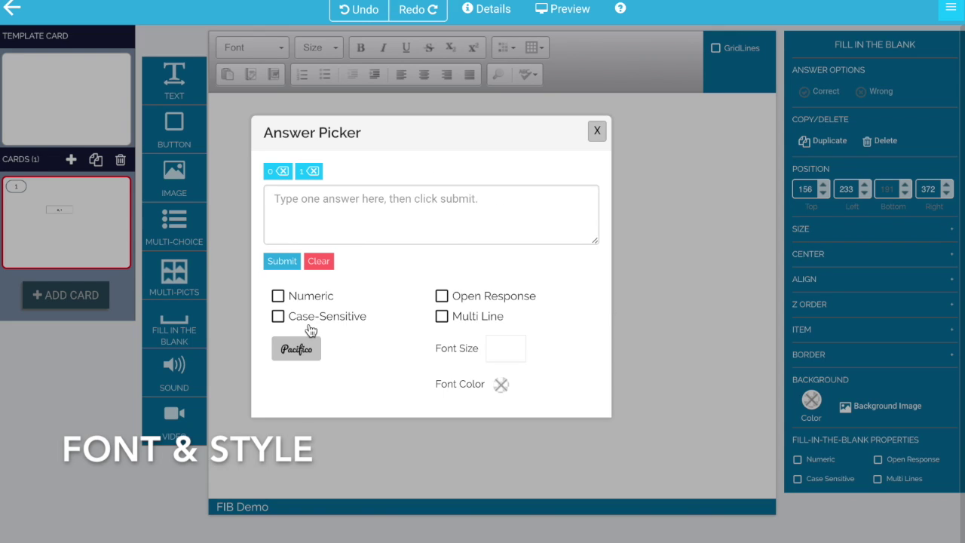
- Set the answer font size to 22 and the font color to blue, then check the styled blank
click(519, 351)
click(519, 347)
click(518, 347)
click(519, 347)
click(519, 346)
click(518, 346)
click(518, 347)
click(518, 346)
click(518, 347)
click(519, 346)
click(519, 347)
click(501, 384)
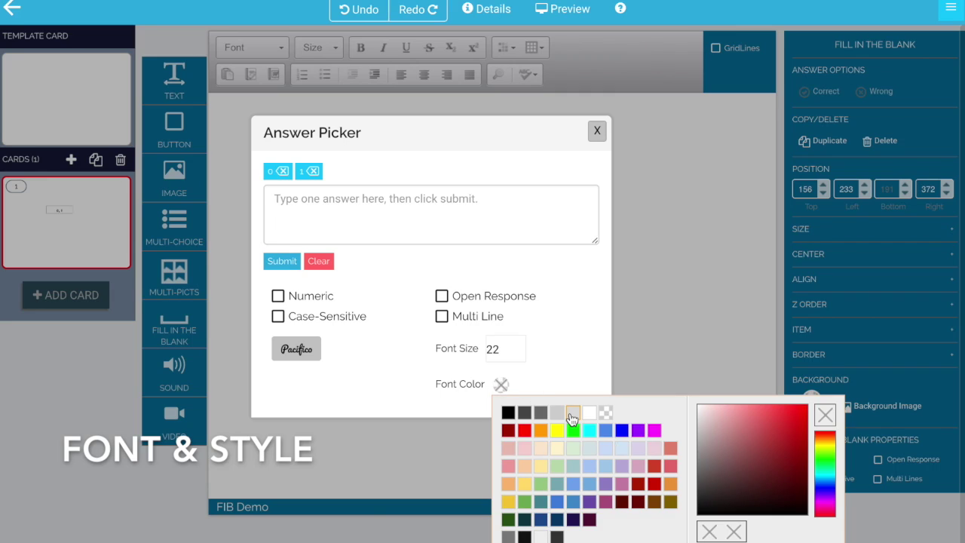
click(621, 429)
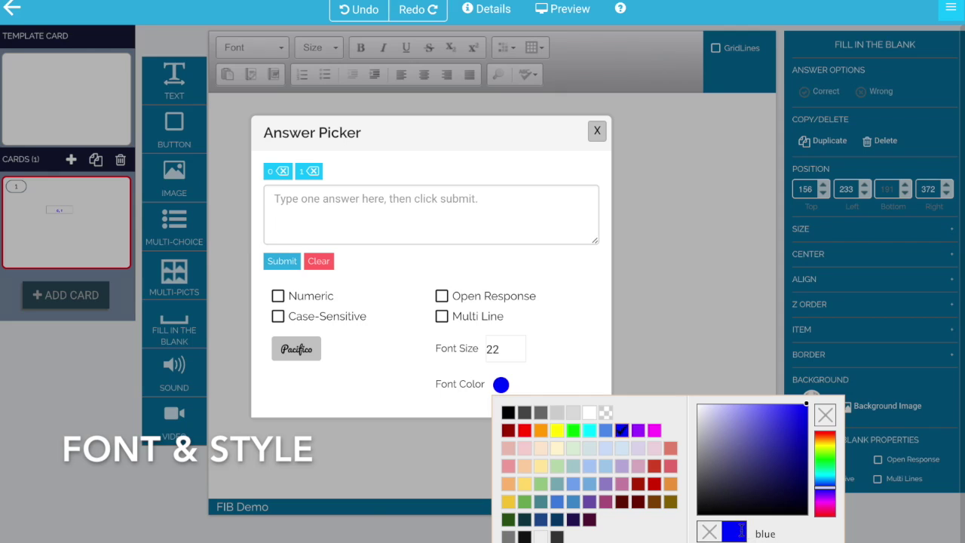
key(Escape)
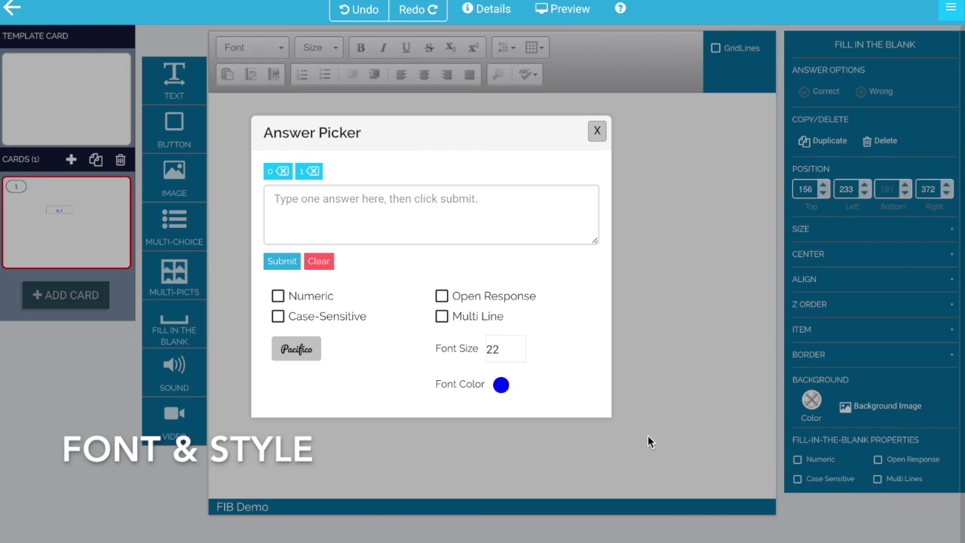
click(597, 131)
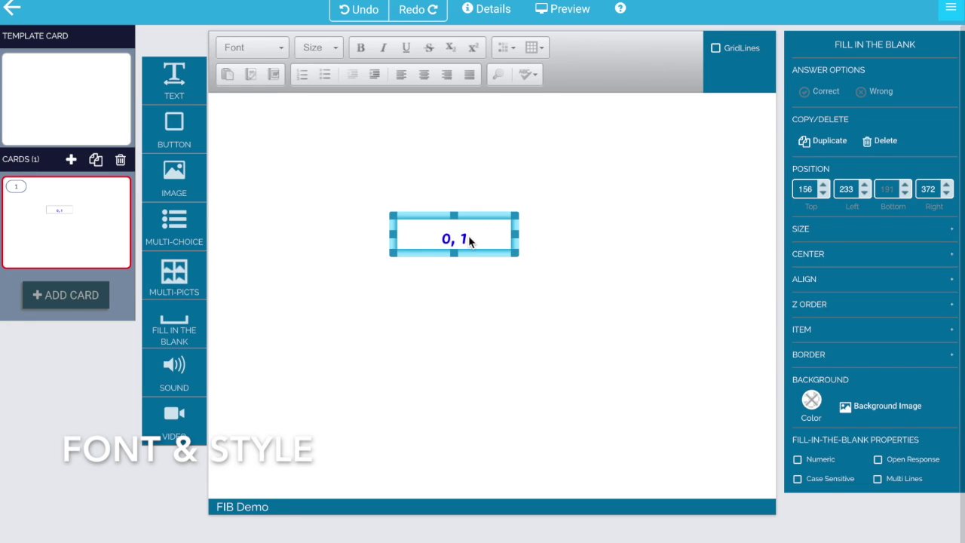
double_click(447, 233)
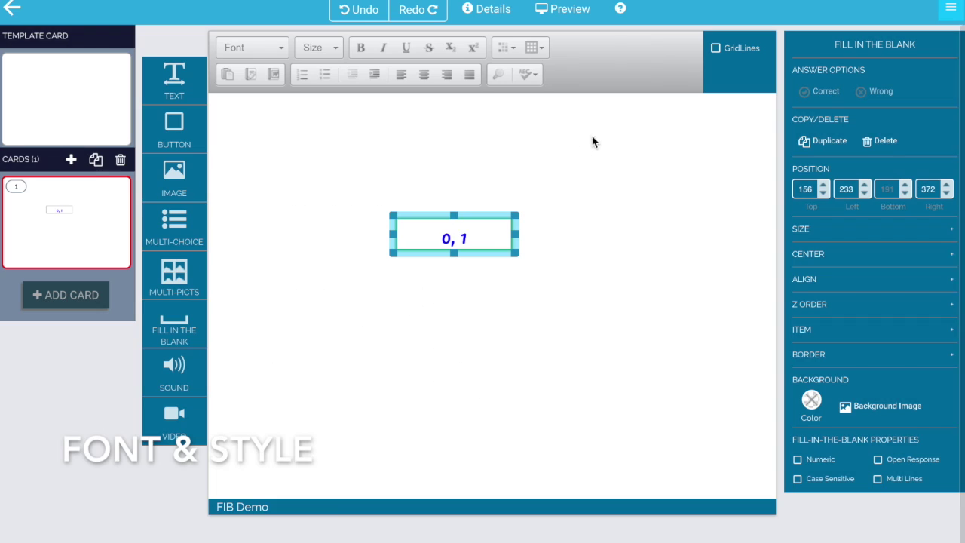
click(593, 135)
click(560, 12)
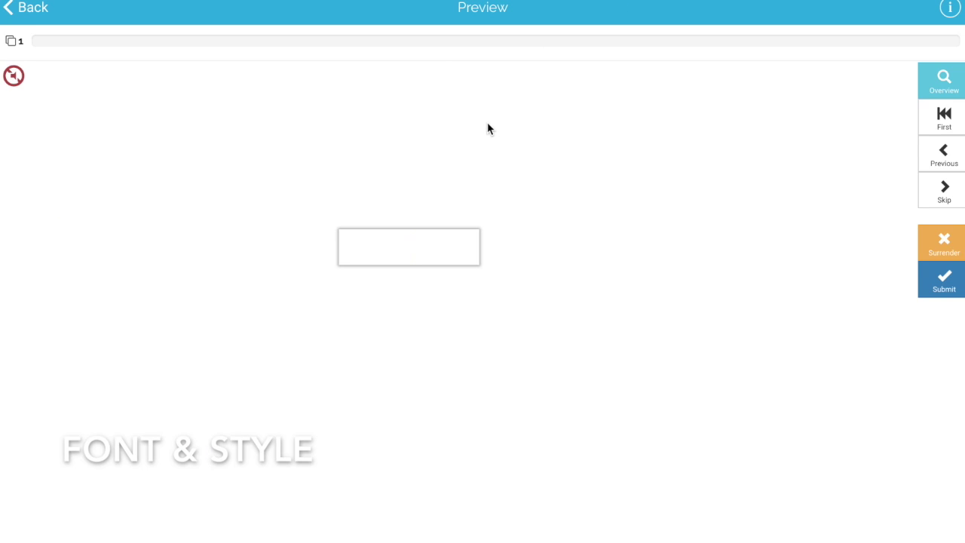
text(1)
double_click(417, 252)
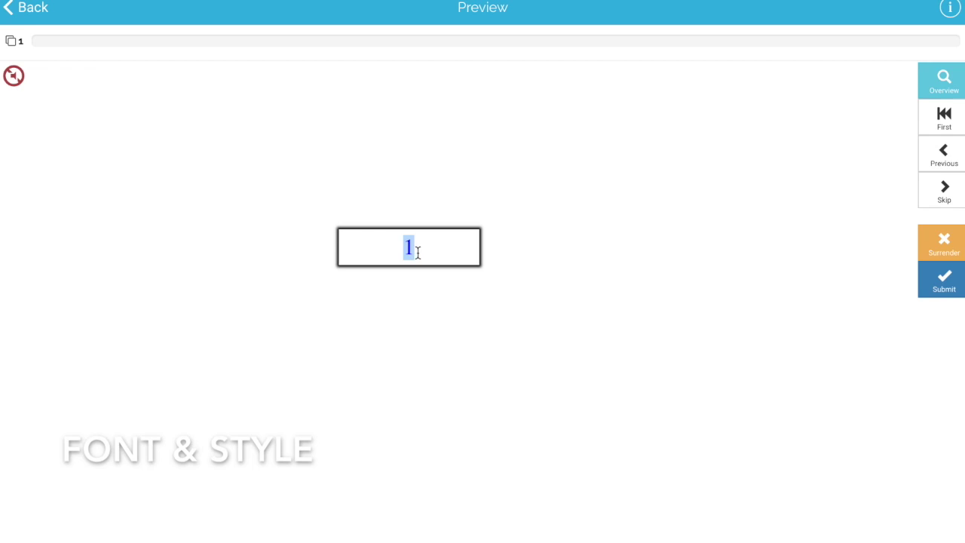
click(426, 254)
click(106, 71)
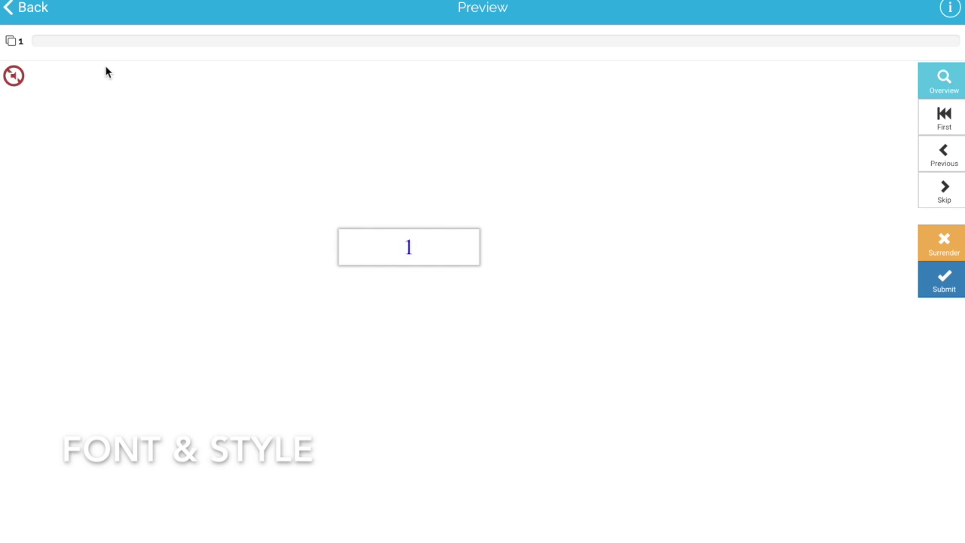
click(35, 13)
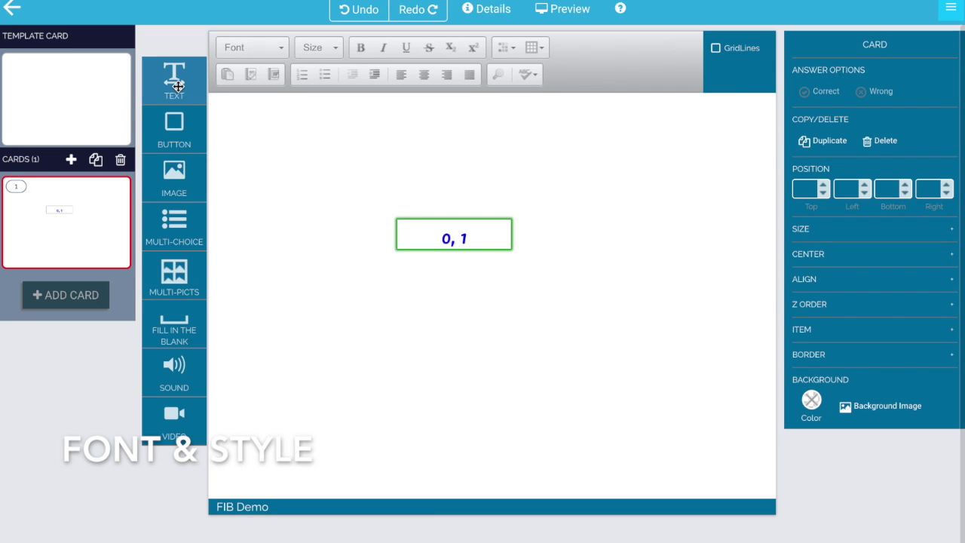
- Add a 'Click to edit text.' text box near the top of the card in Pacifico
drag(178, 85, 358, 176)
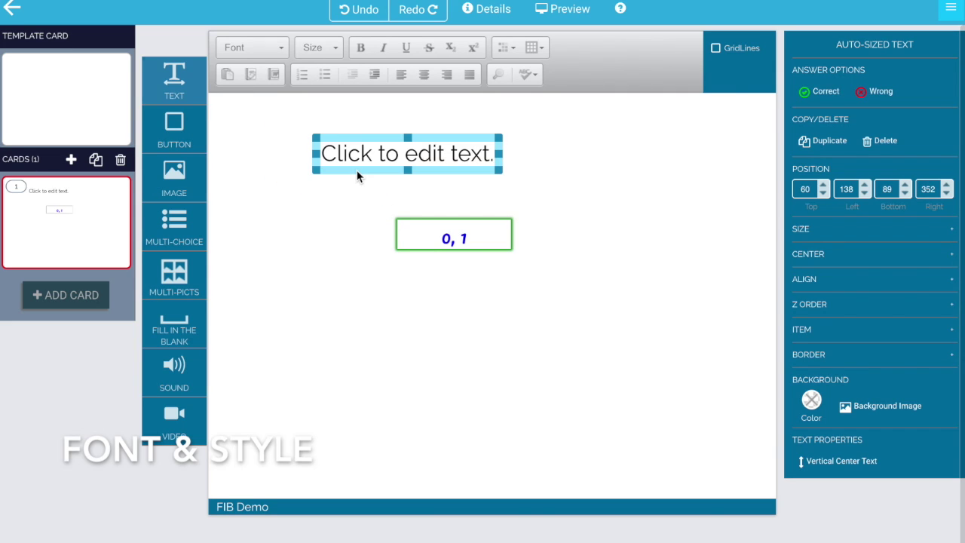
double_click(386, 156)
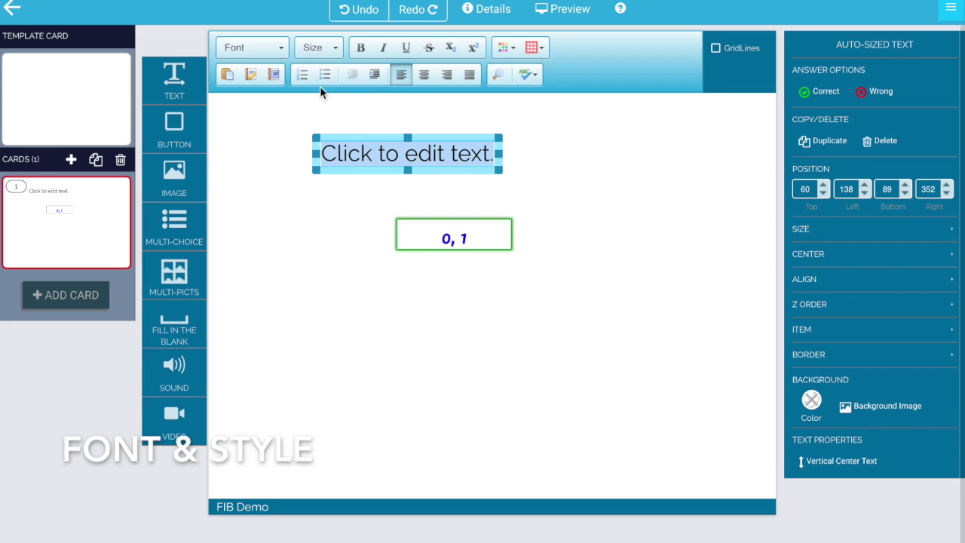
click(279, 51)
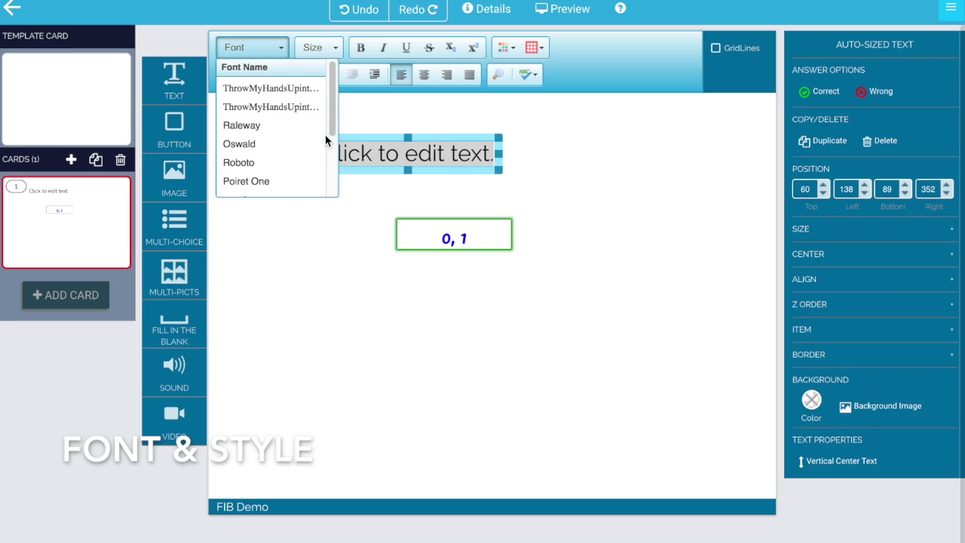
scroll(335, 106, down, 3)
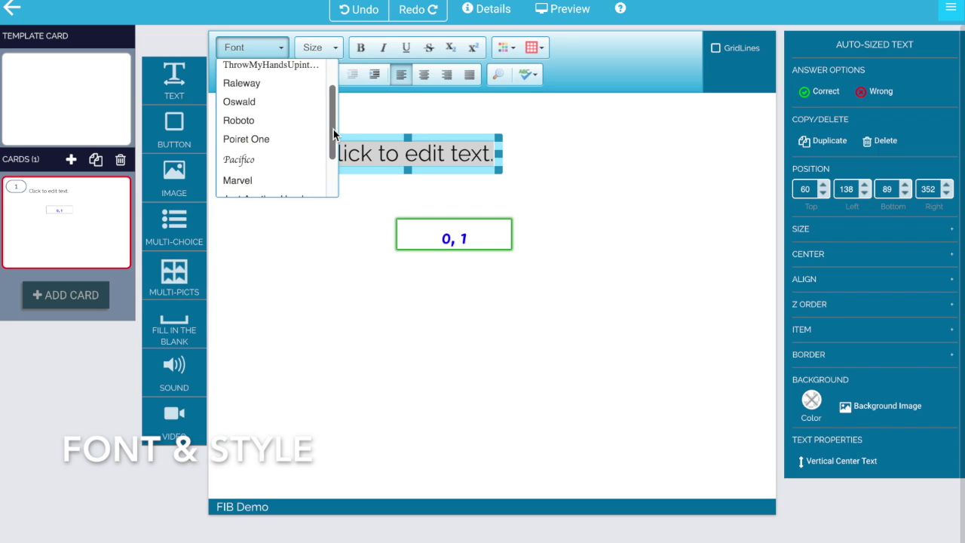
click(270, 151)
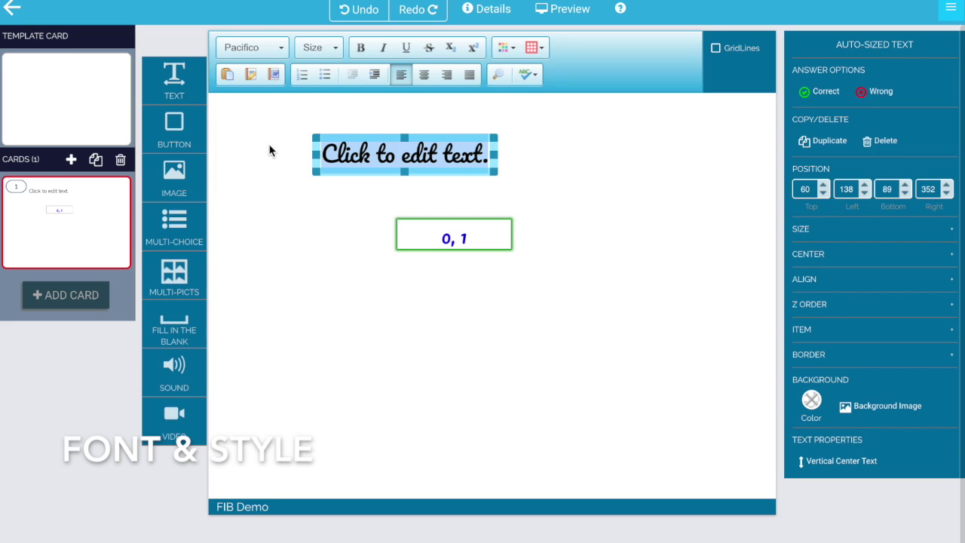
click(452, 240)
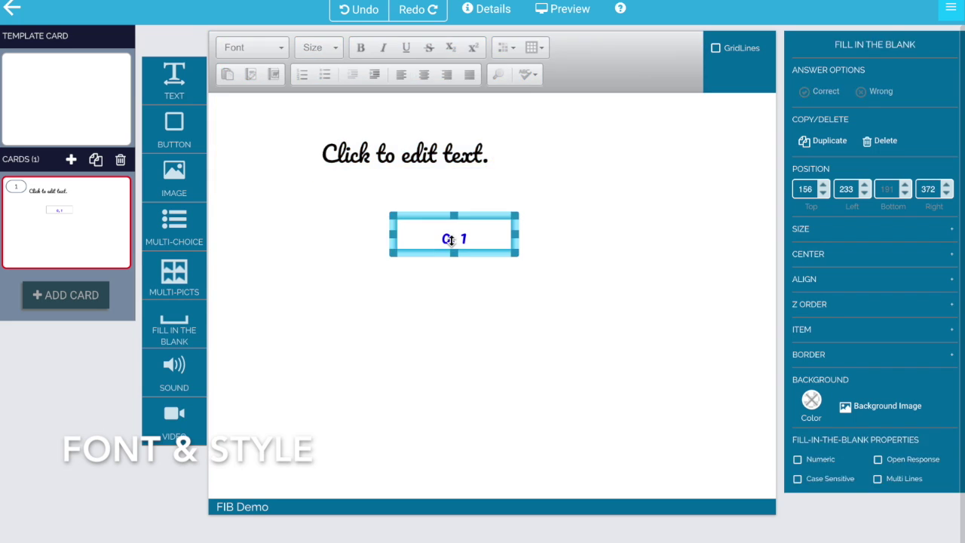
- Change the heading text's font to Dancing Script
click(402, 156)
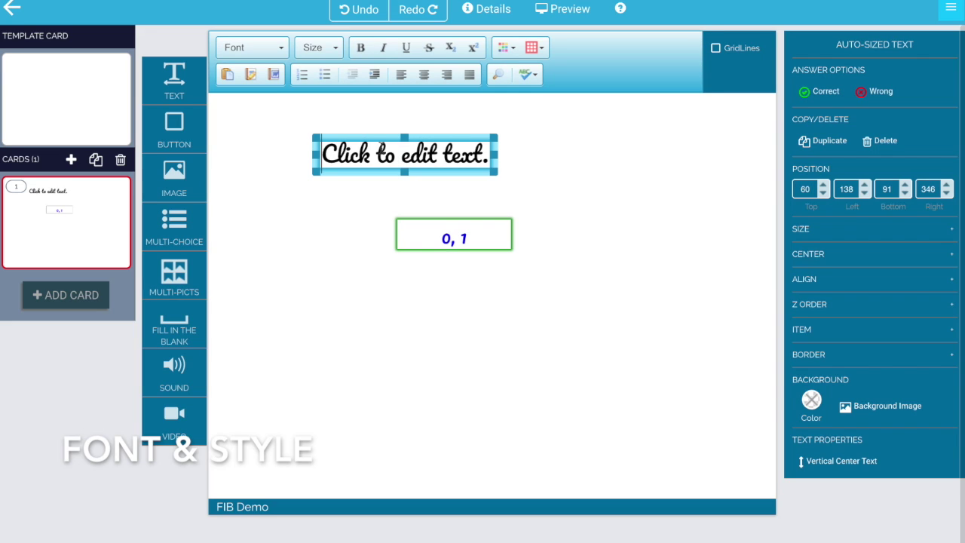
click(282, 49)
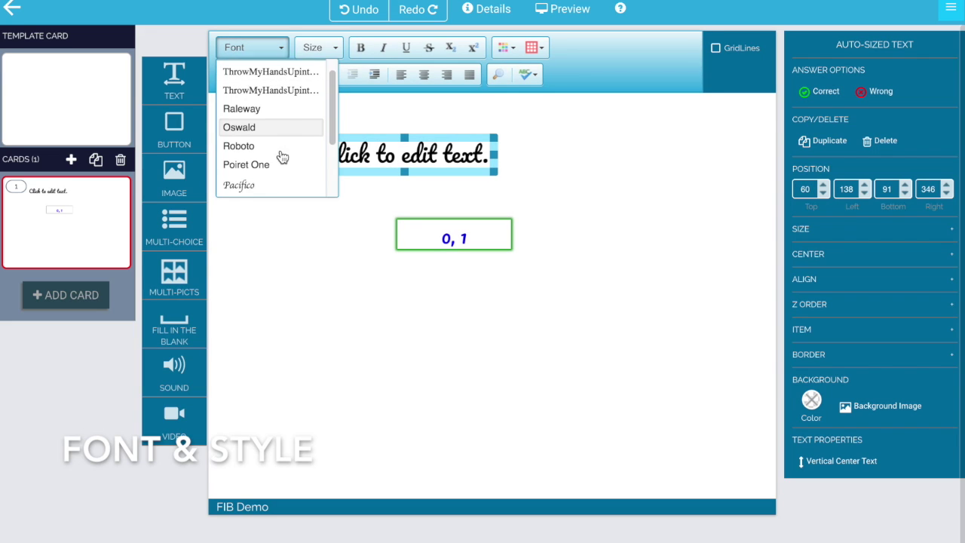
scroll(280, 151, down, 3)
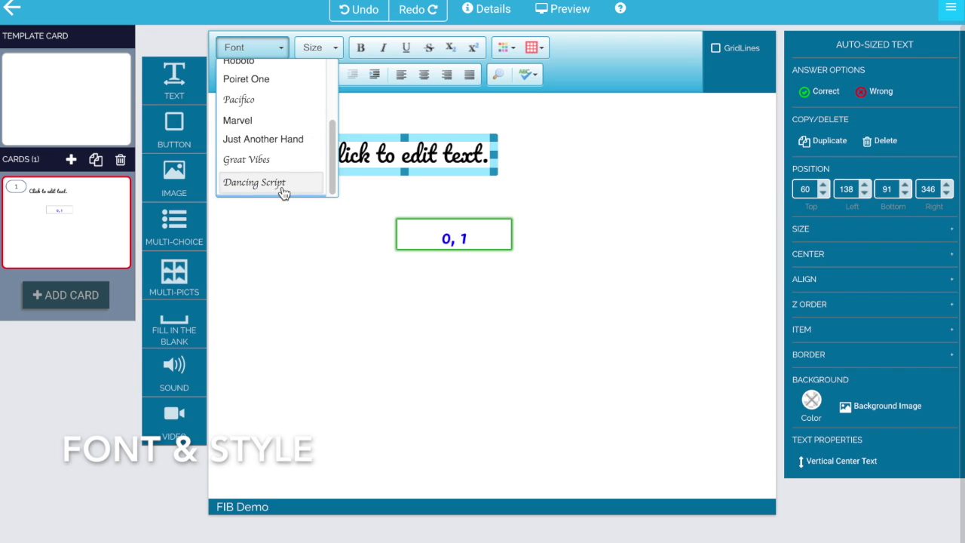
click(283, 185)
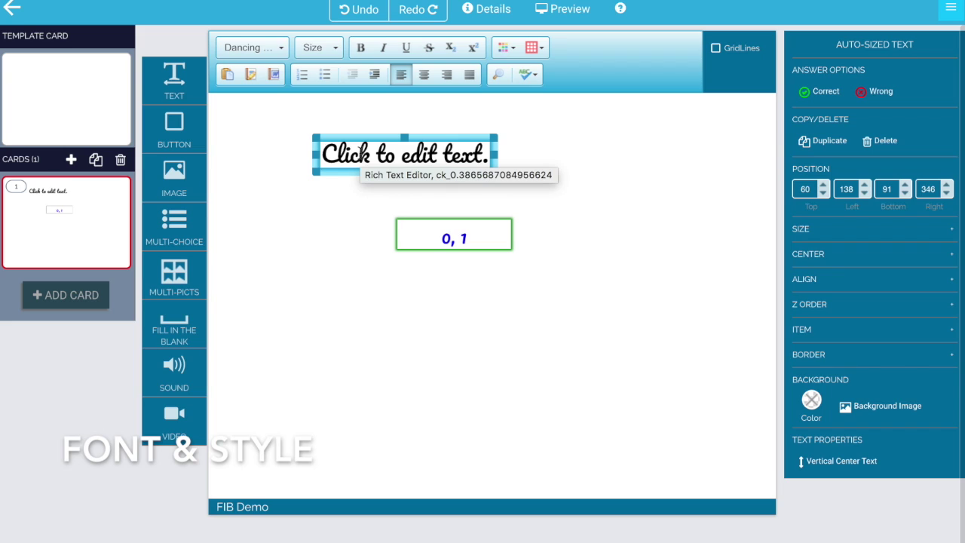
click(428, 217)
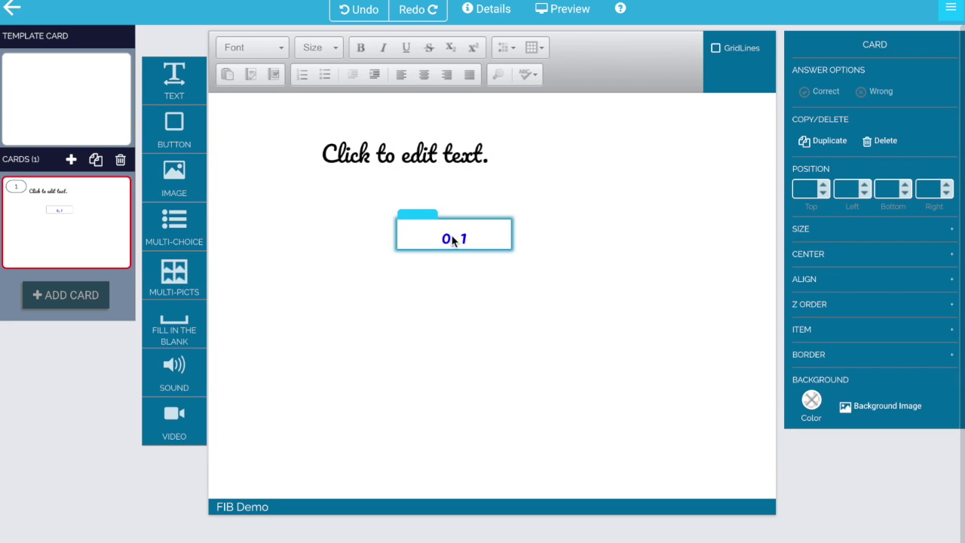
double_click(452, 239)
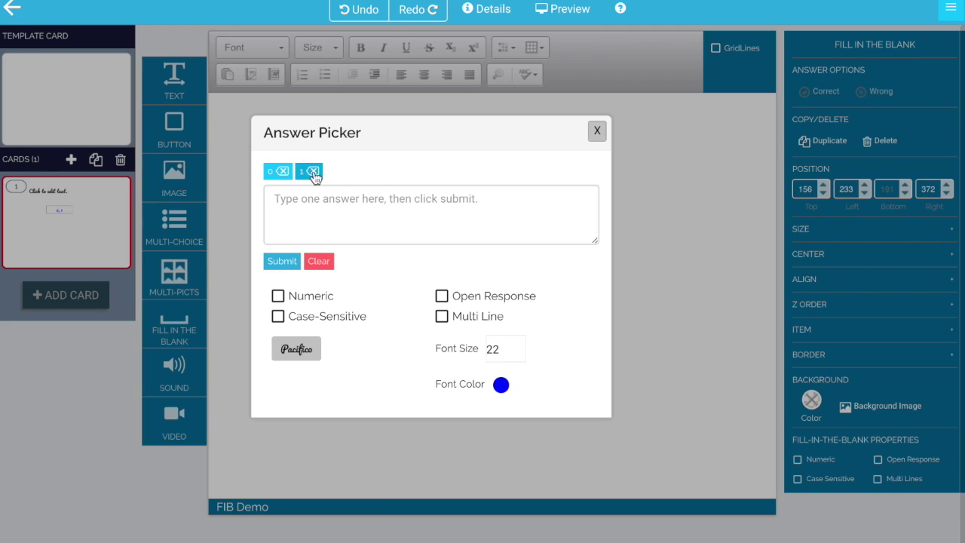
- Remove the 0 and 1 answers and submit Washington as an accepted answer
click(283, 171)
click(283, 171)
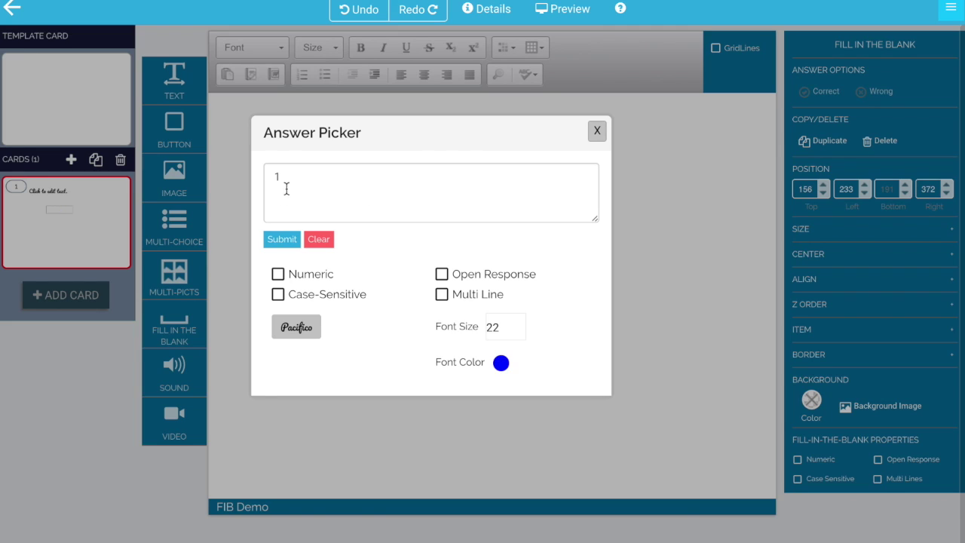
key(BackSpace)
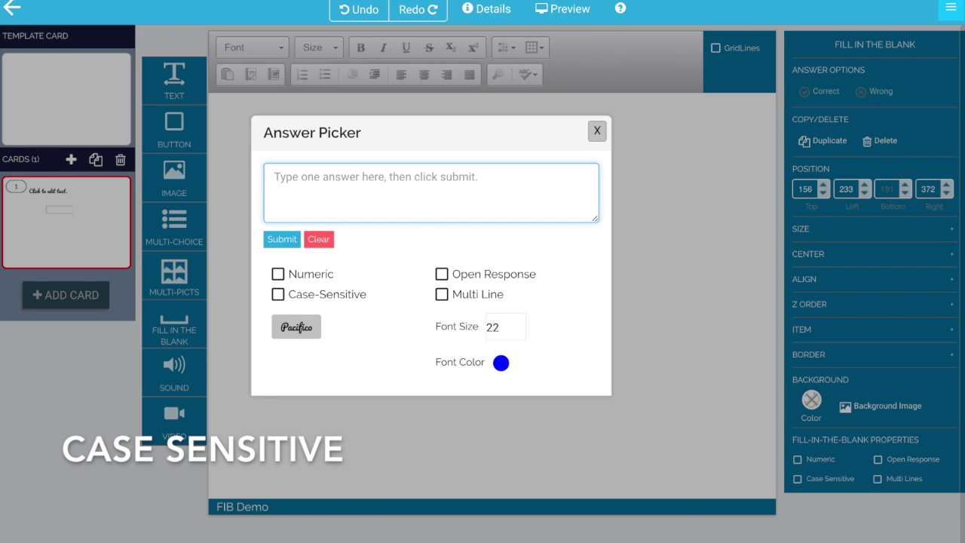
text(W)
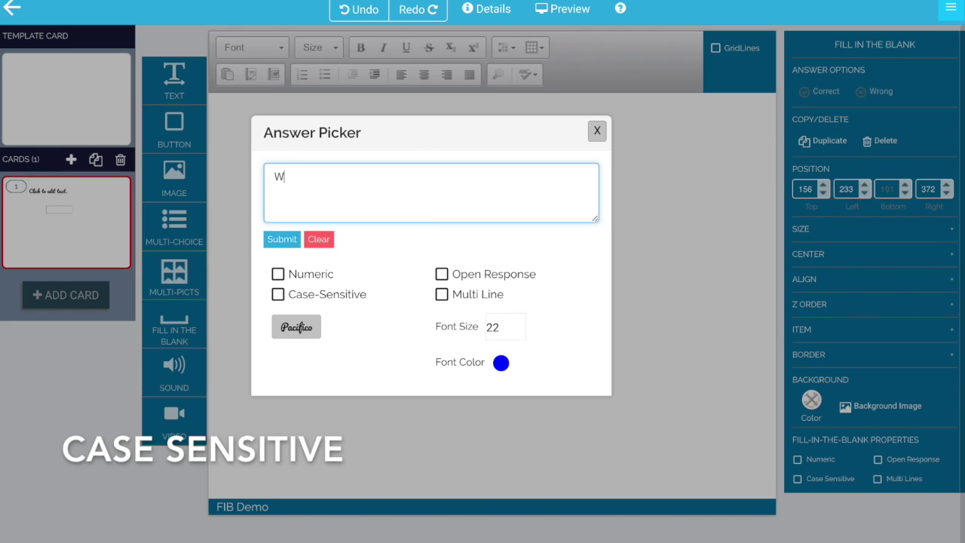
text(ashington)
click(277, 240)
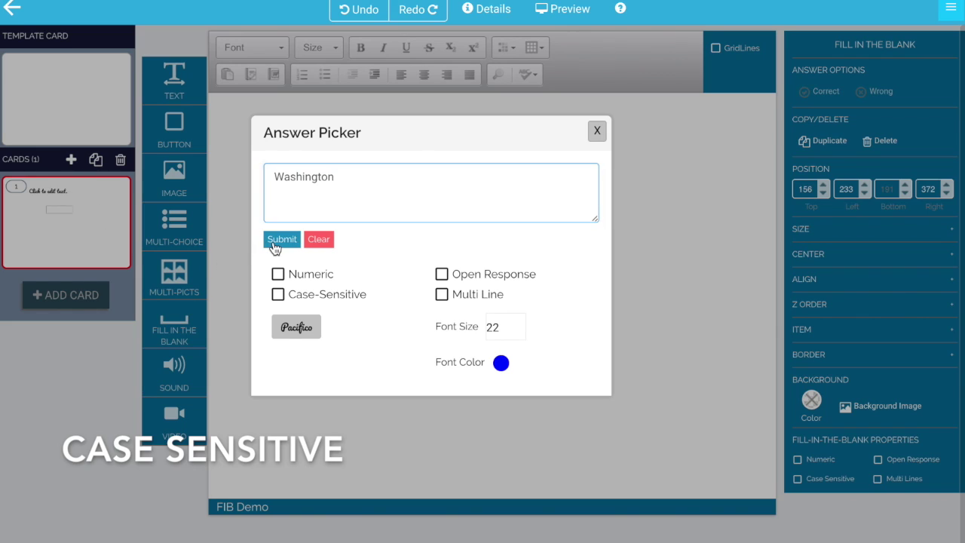
- Add George Washington as a second answer and make matching case-sensitive
click(341, 201)
text(g)
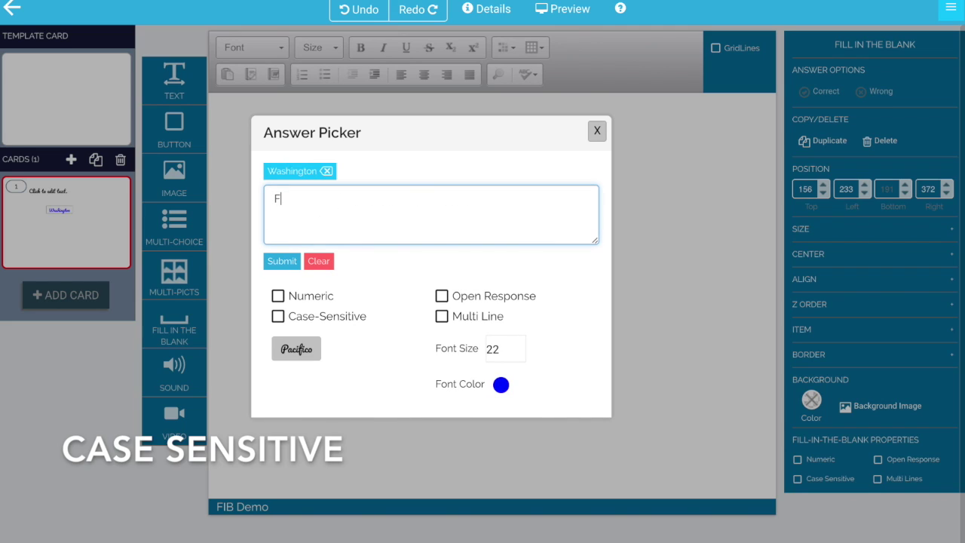
key(BackSpace)
text(George Washington)
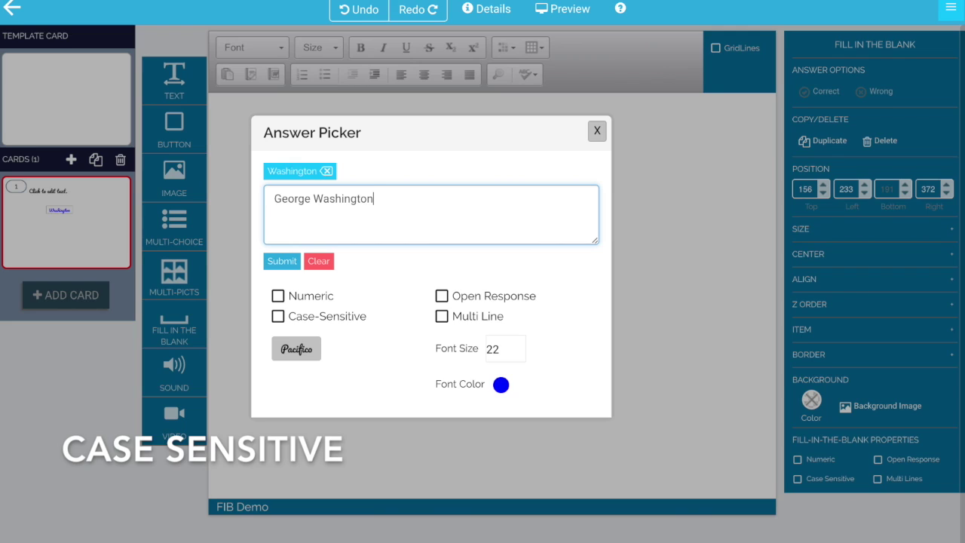
click(290, 265)
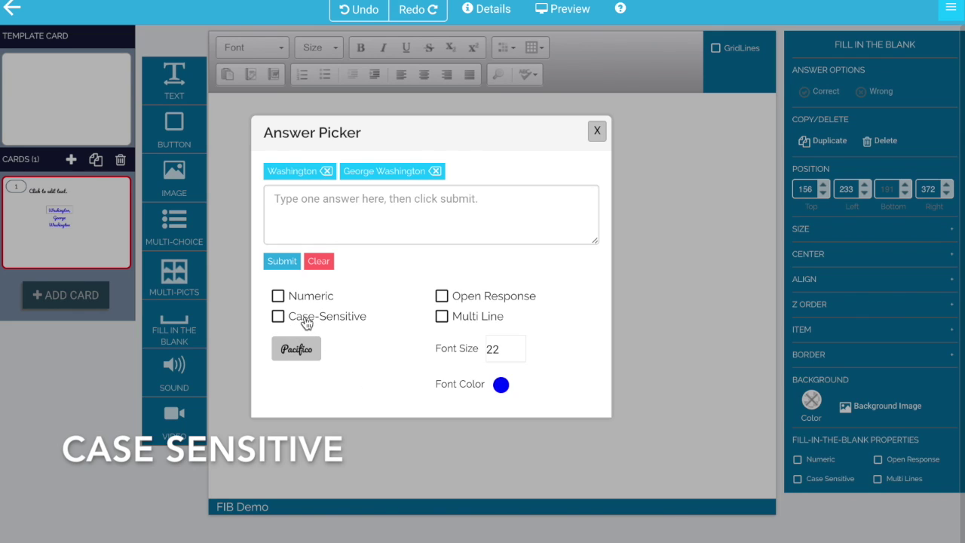
click(306, 322)
click(596, 132)
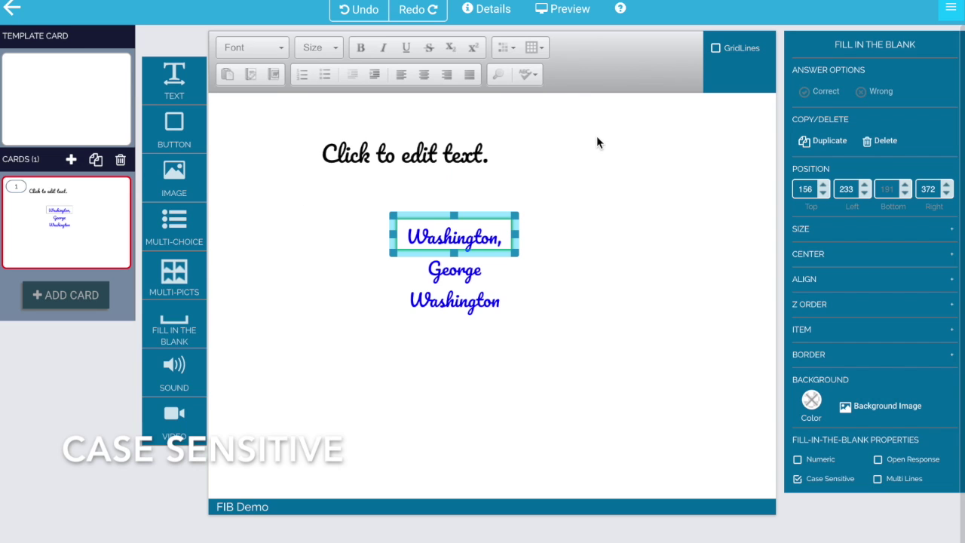
click(572, 10)
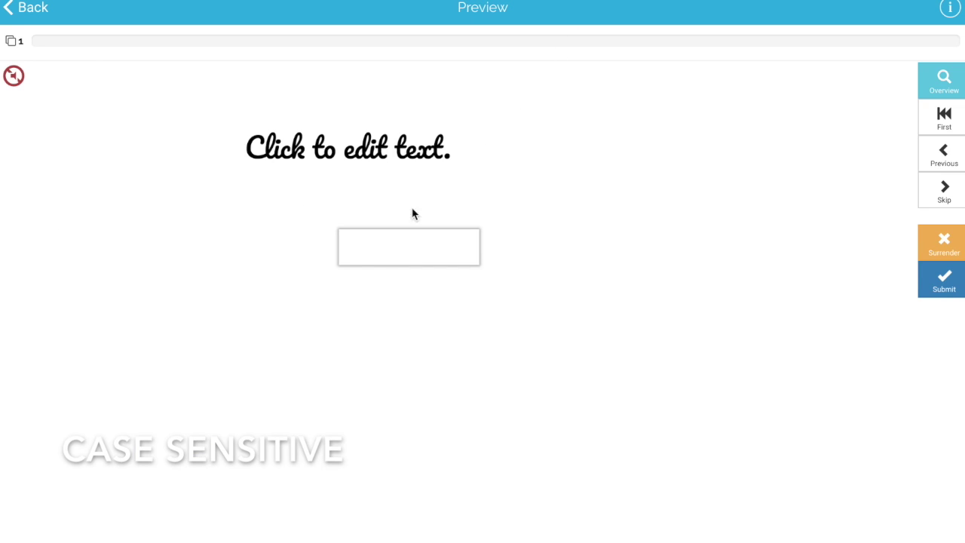
click(426, 259)
text(Washingon)
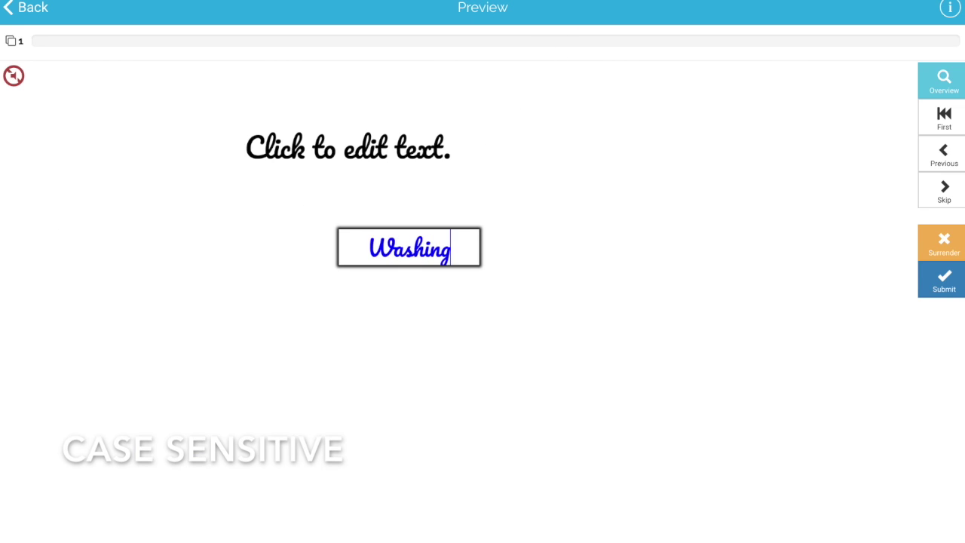
key(BackSpace)
key(BackSpace)
text(ton)
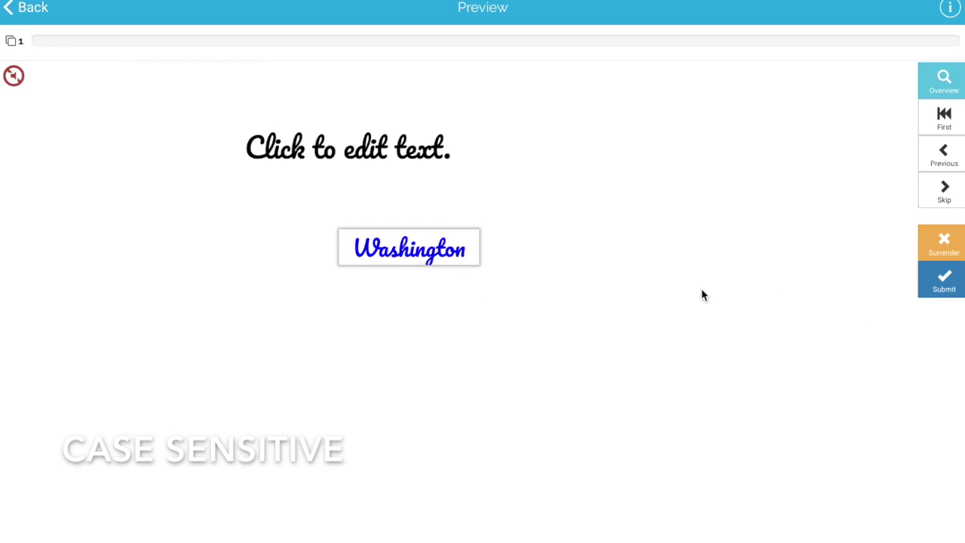
click(379, 248)
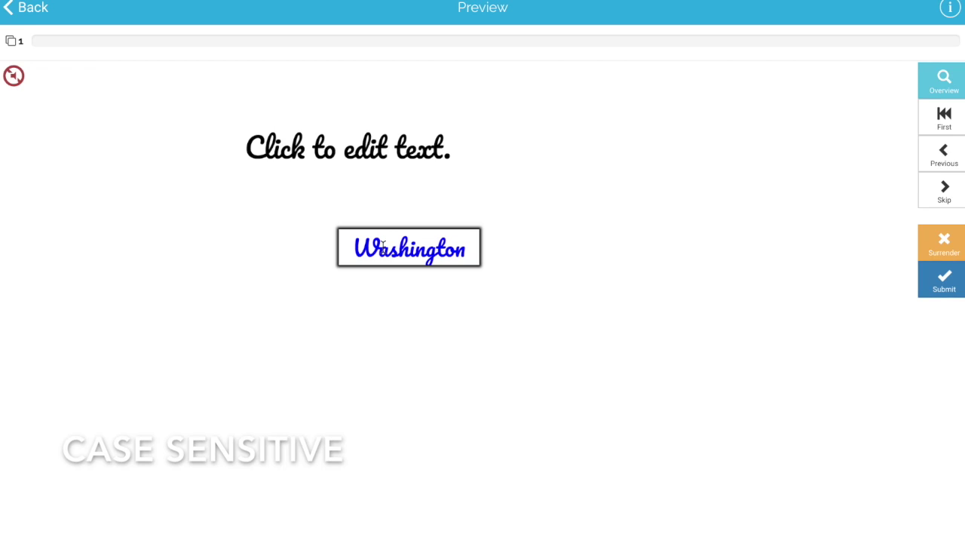
key(BackSpace)
text(w)
click(933, 282)
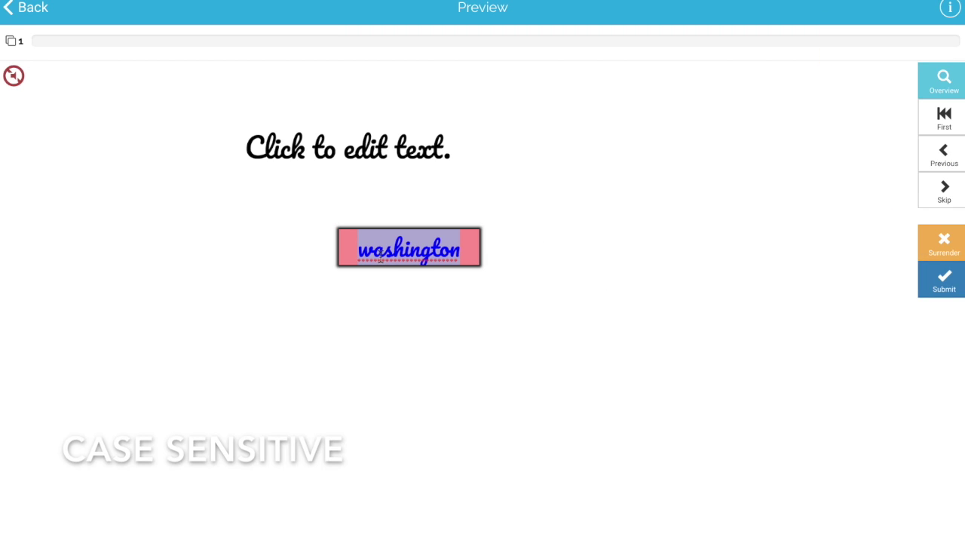
click(380, 256)
key(BackSpace)
text(W)
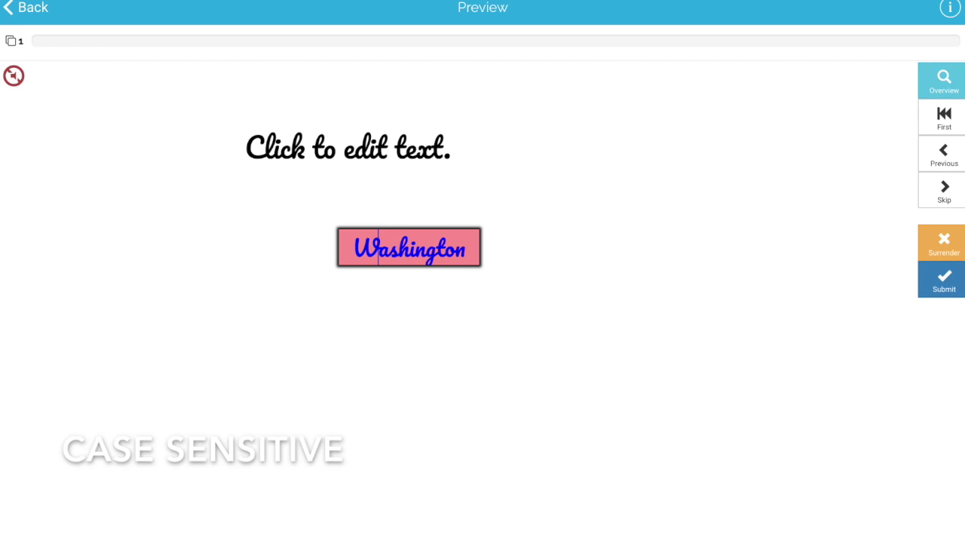
click(932, 288)
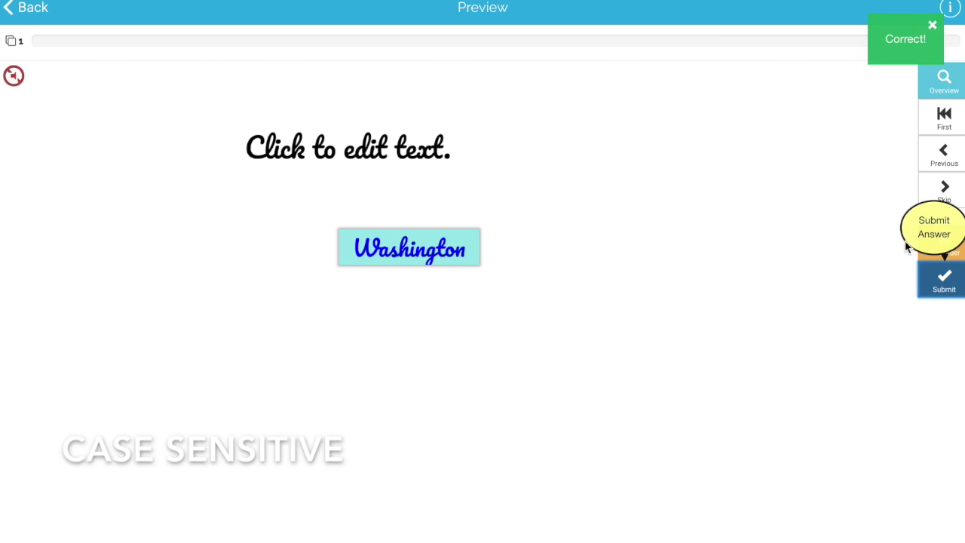
click(33, 8)
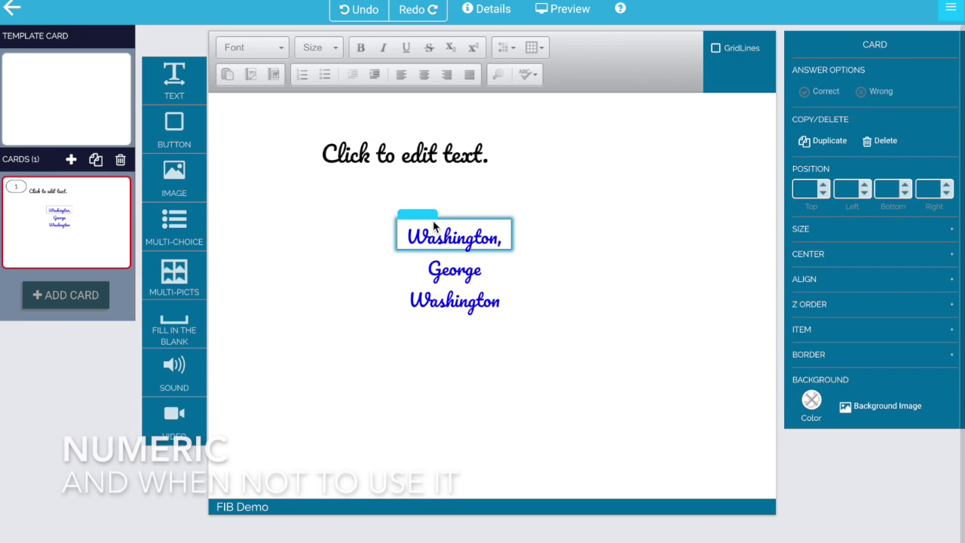
- Turn off Case-Sensitive and turn on Numeric matching for the blank
click(424, 214)
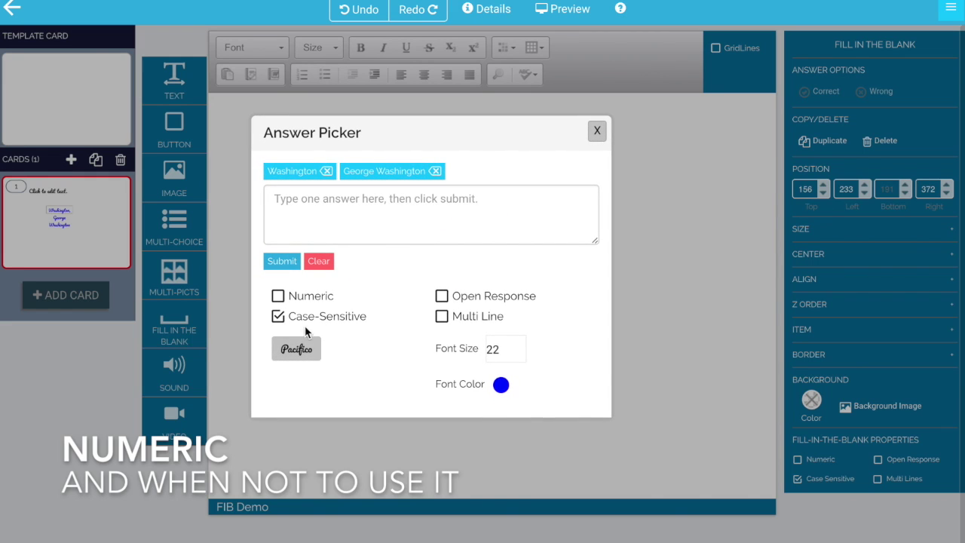
click(278, 317)
click(279, 296)
- Replace the Washington answers with 1,000 as the only accepted answer
click(306, 200)
click(329, 172)
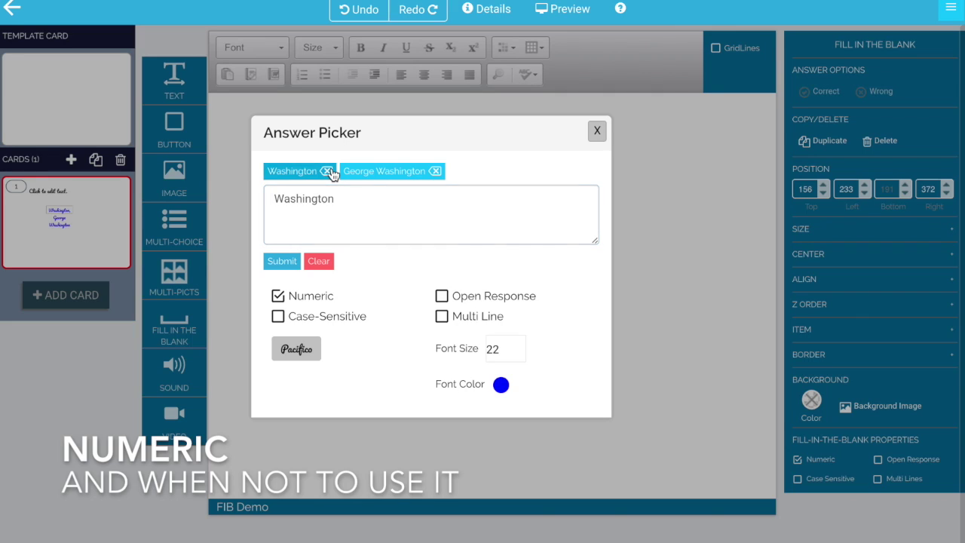
click(360, 172)
click(322, 238)
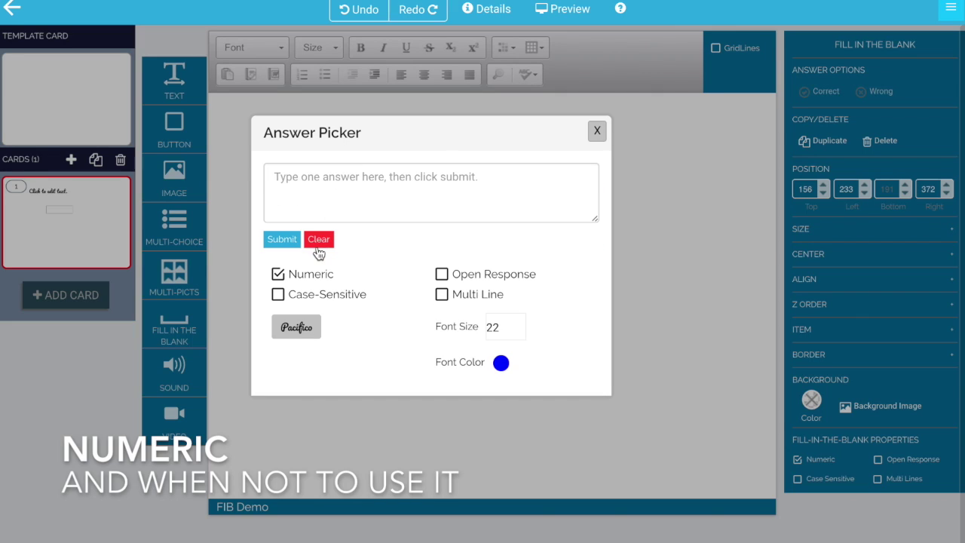
click(304, 186)
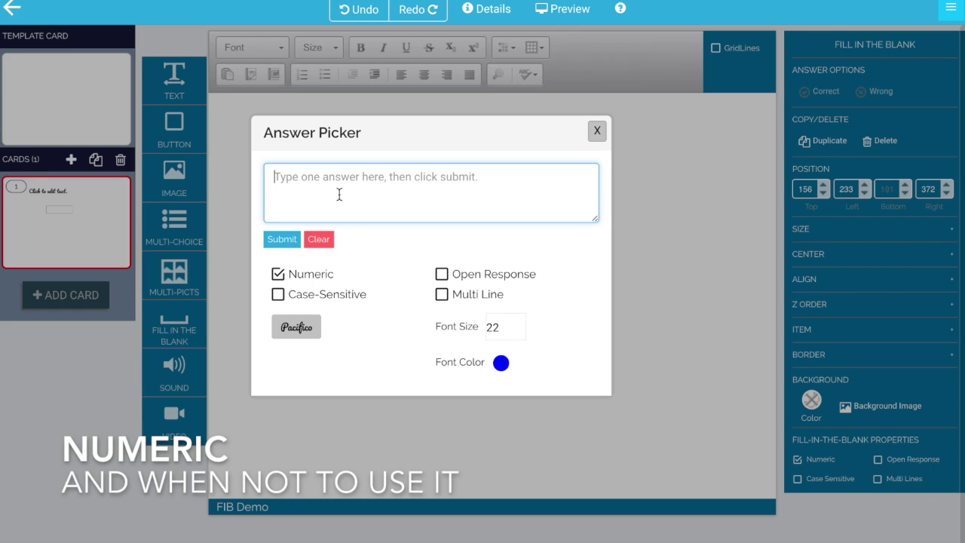
text(1)
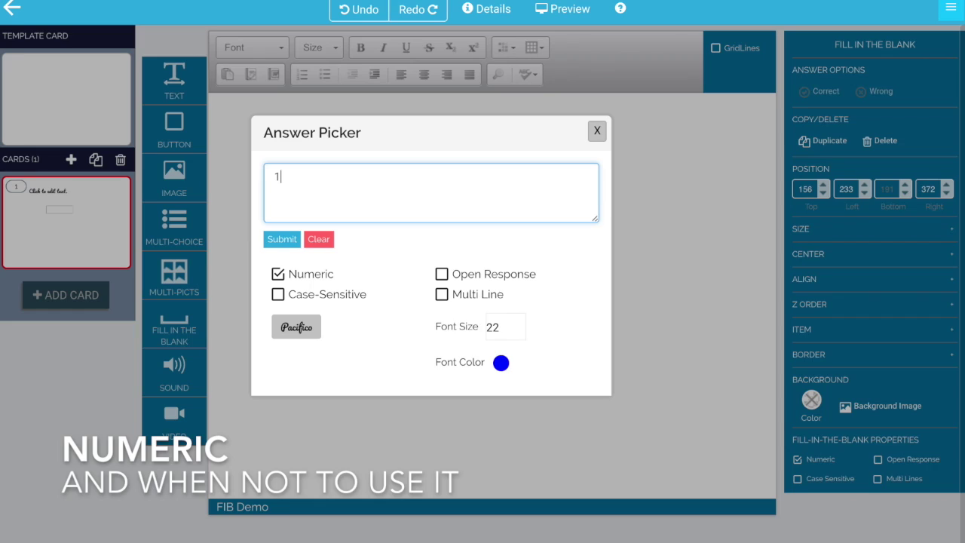
text(0,)
key(BackSpace)
text(,000)
click(285, 240)
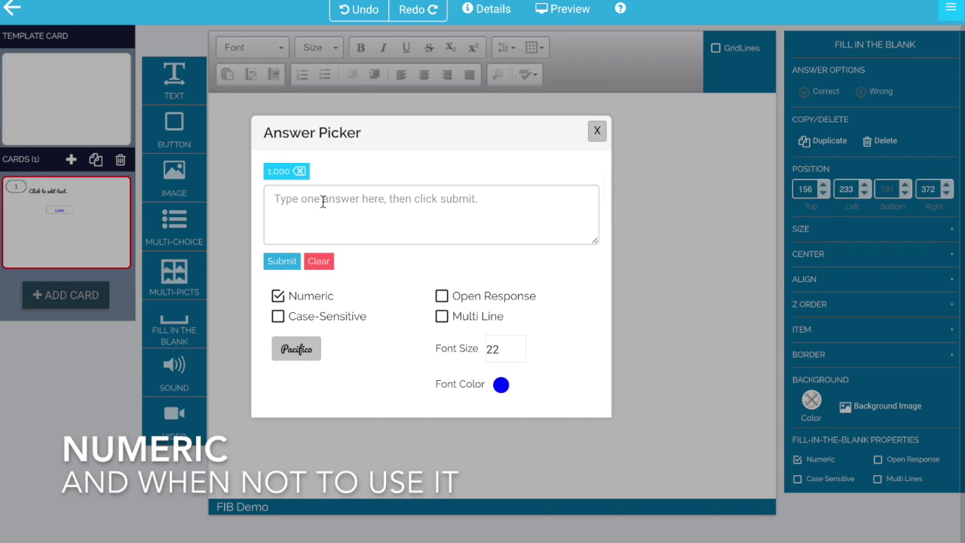
- Preview the card and submit 1e3 in the numeric blank to see if it counts
click(596, 131)
click(568, 12)
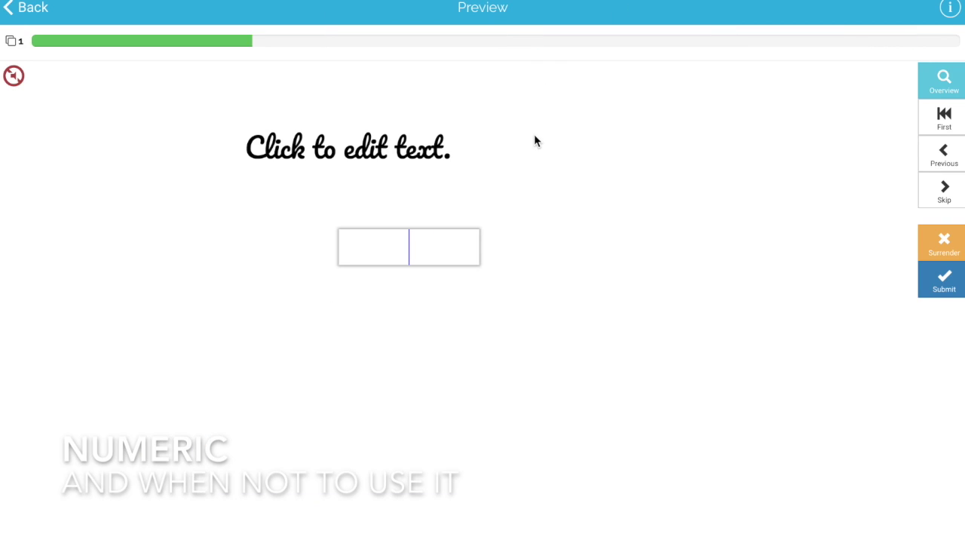
click(415, 255)
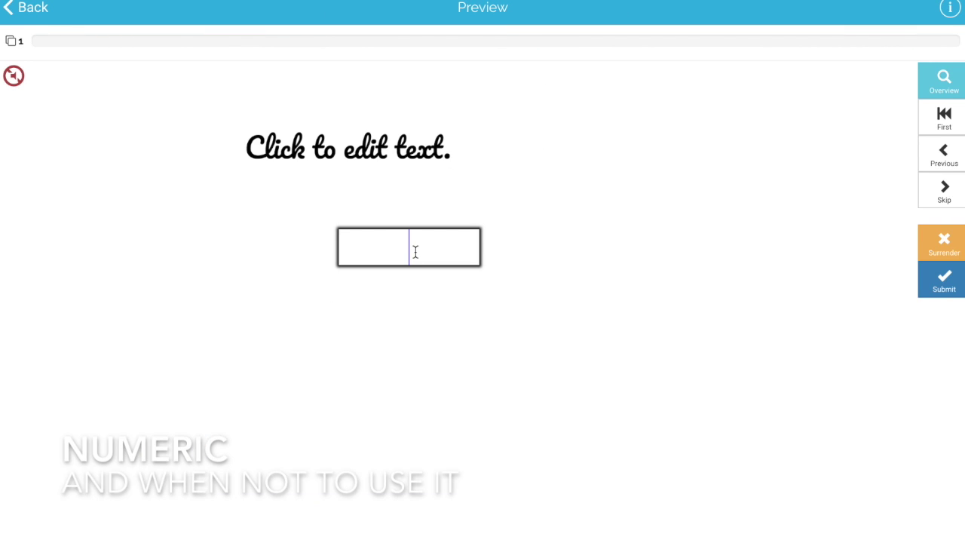
text(1)
text(ee.)
key(BackSpace)
key(BackSpace)
key(BackSpace)
key(BackSpace)
text(1e3)
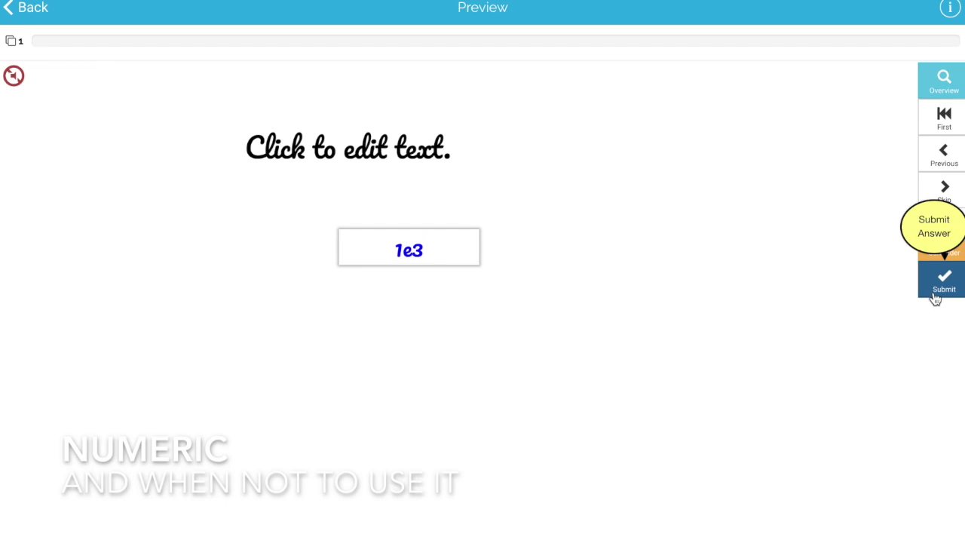
click(936, 292)
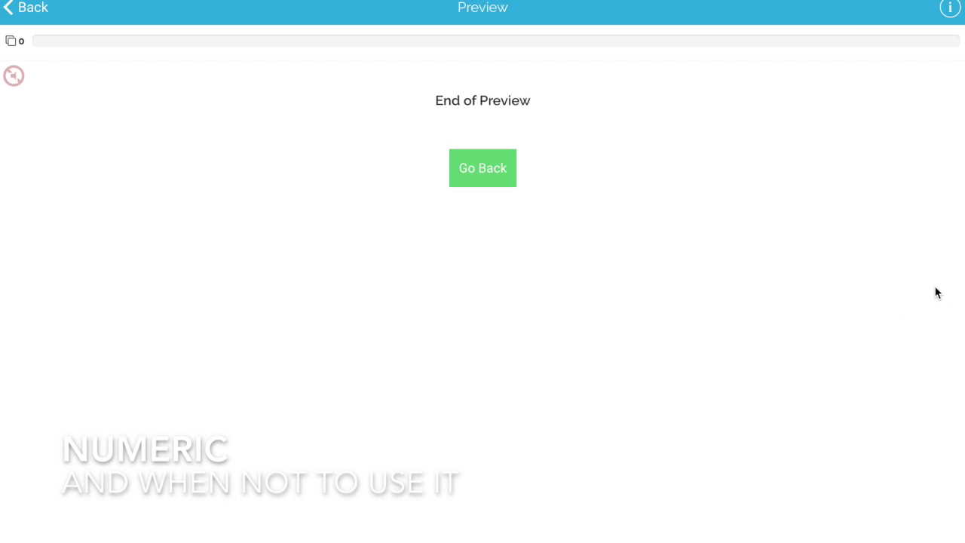
- Back in the editor, submit 1000 with Numeric off, remove the 1,000 answer, then re-enable Numeric
click(480, 176)
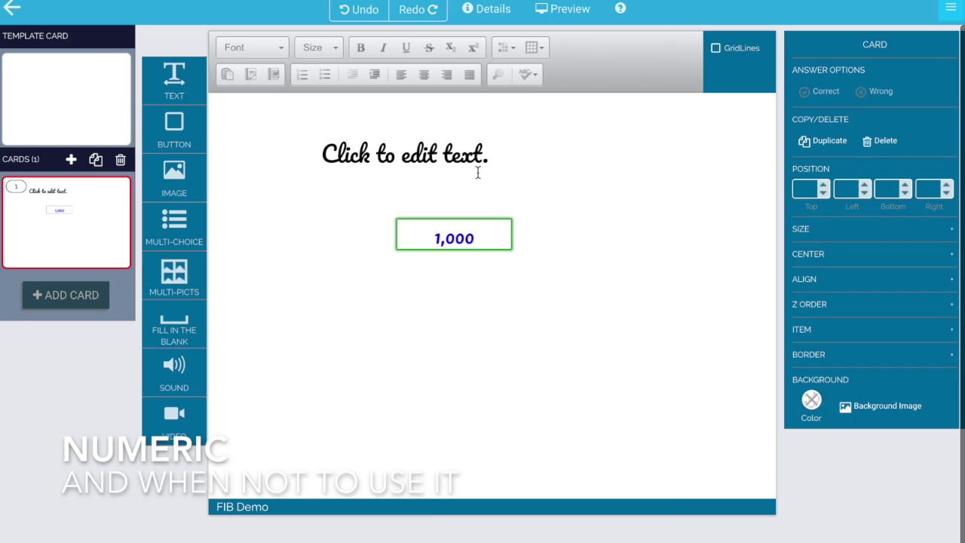
double_click(422, 220)
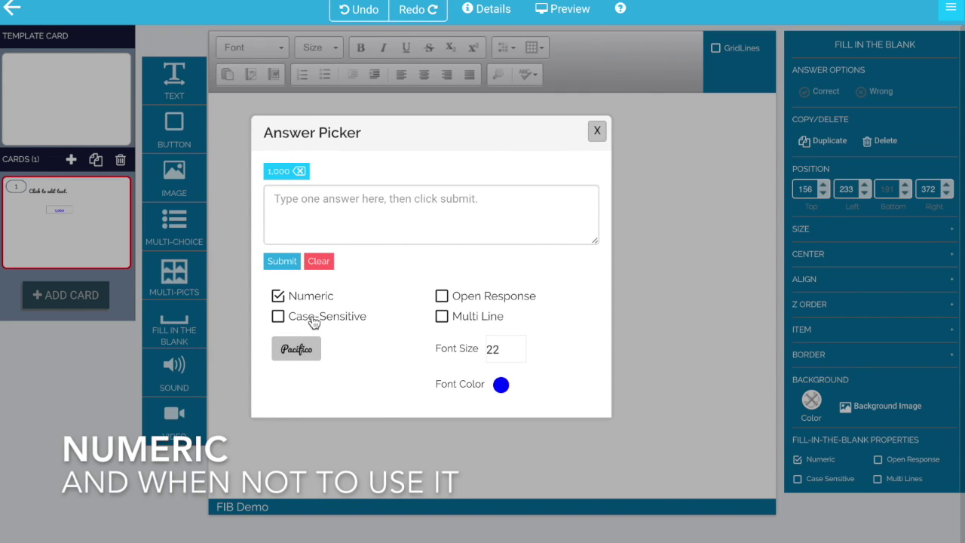
click(315, 302)
click(296, 197)
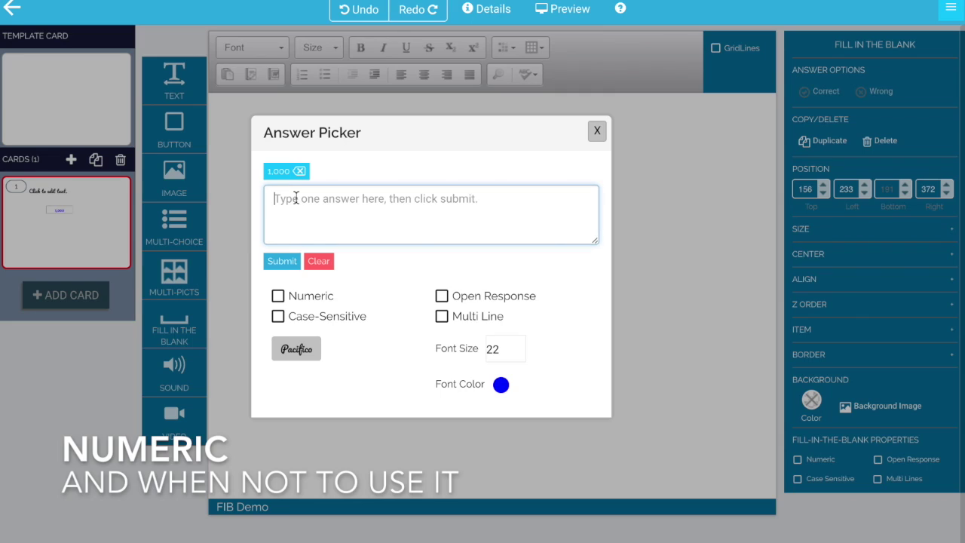
text(1000)
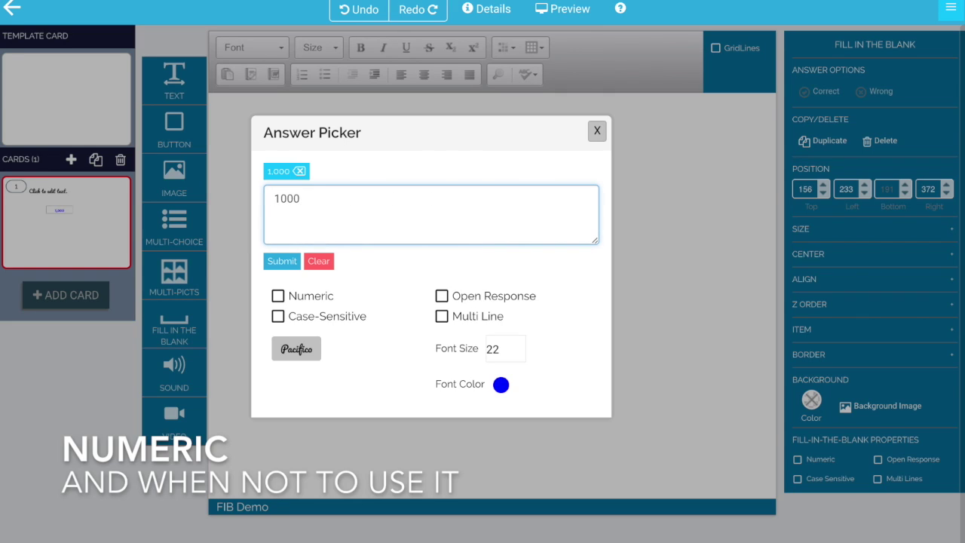
click(277, 266)
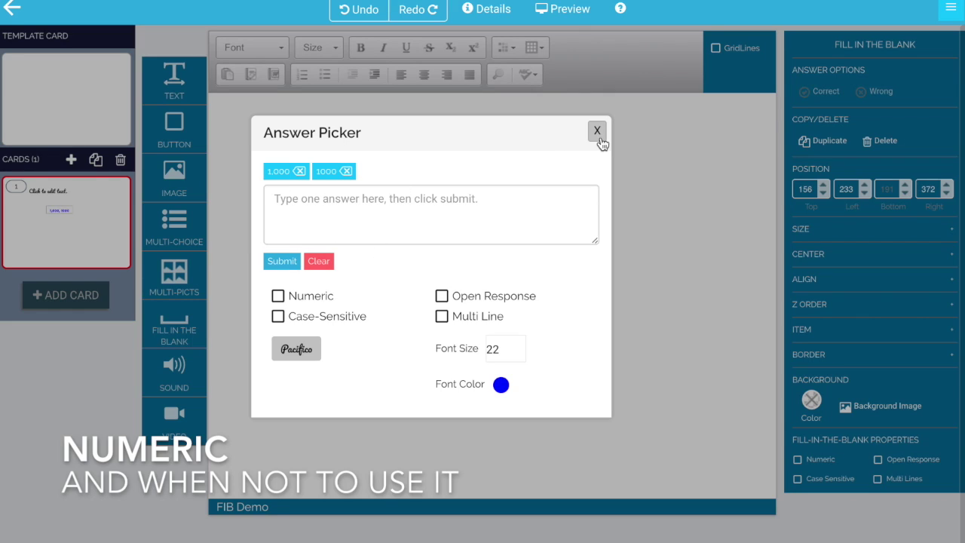
click(299, 171)
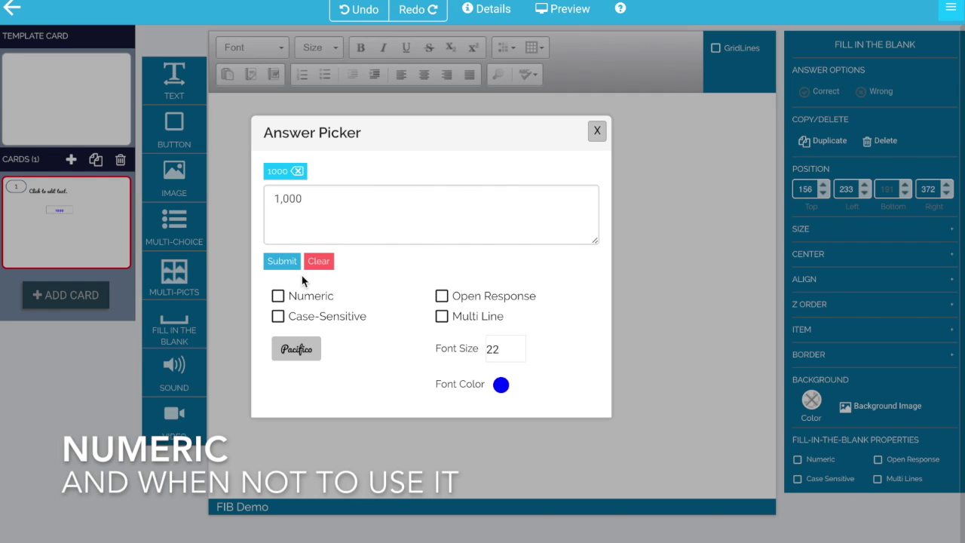
click(279, 297)
- Replace 1000 in the entry box with 0.01 and turn Numeric off
click(298, 171)
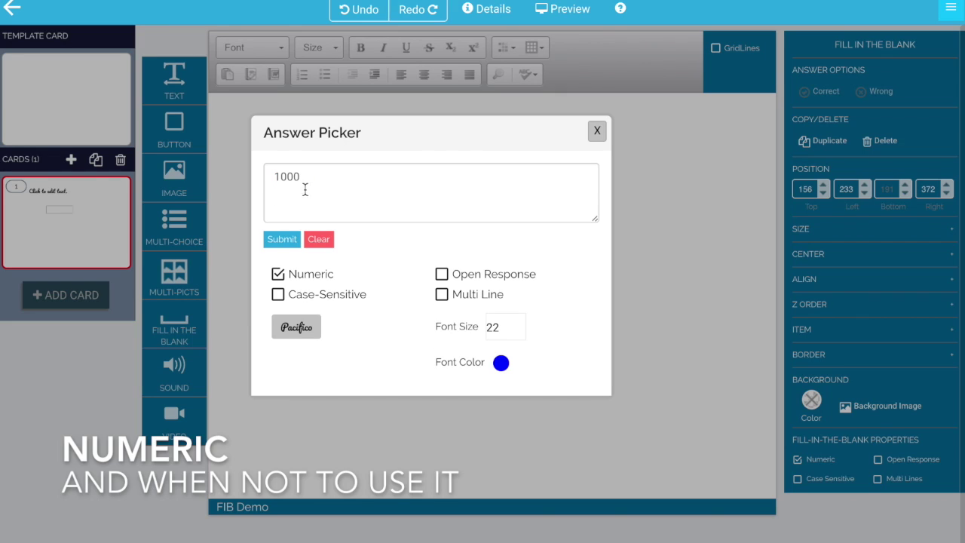
click(304, 177)
key(BackSpace)
key(BackSpace)
key(BackSpace)
key(BackSpace)
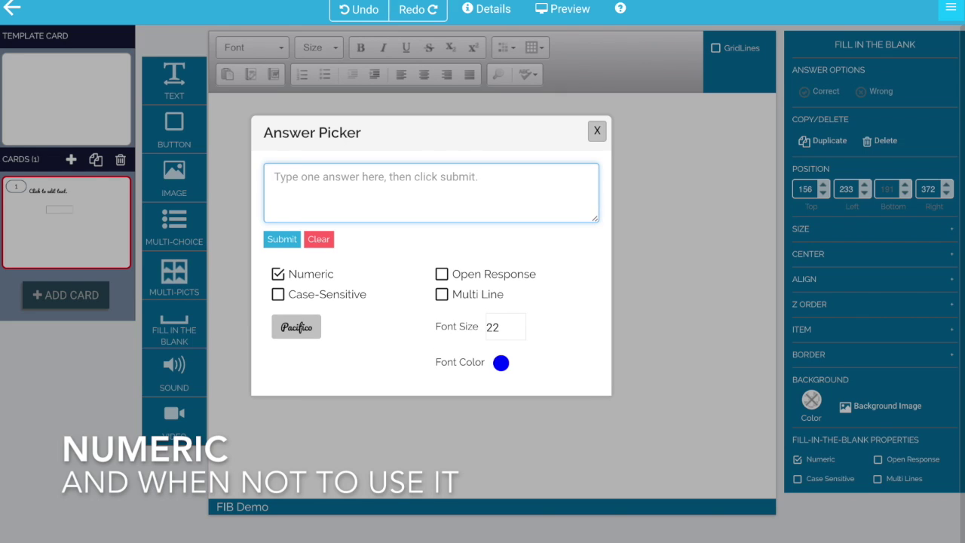
text(0.)
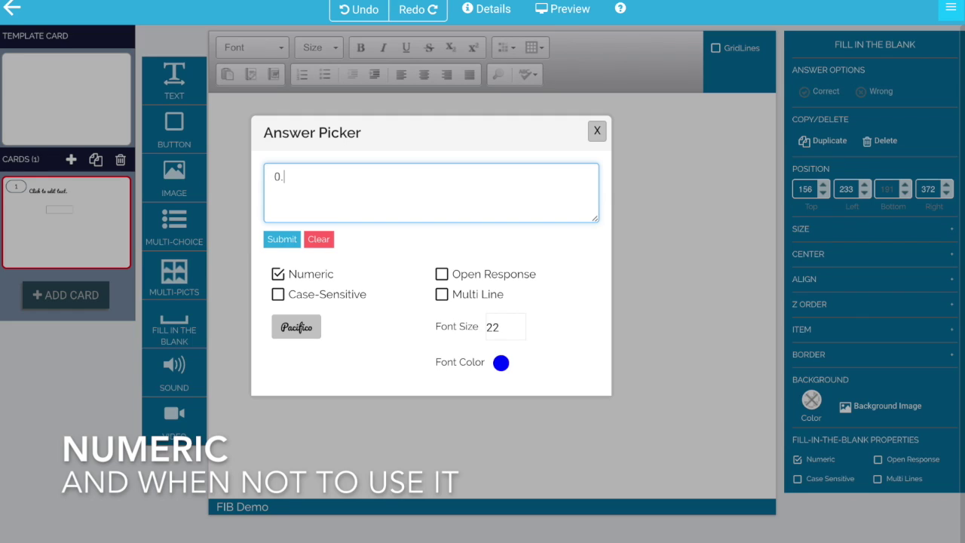
text(01)
click(299, 276)
- Submit 1.00 with Numeric on, then turn Numeric off and remove the 1.00 answer
click(304, 174)
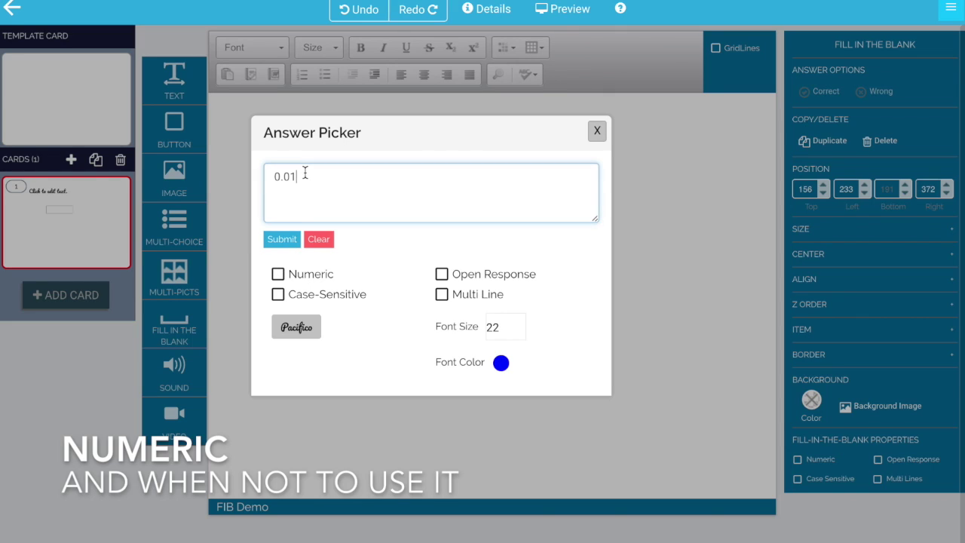
key(BackSpace)
key(BackSpace)
key(BackSpace)
key(BackSpace)
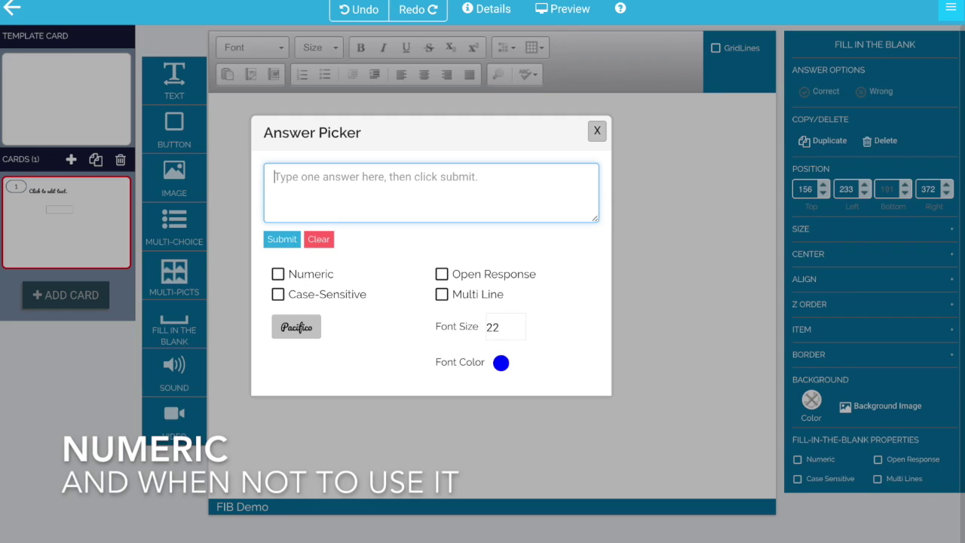
text(1.)
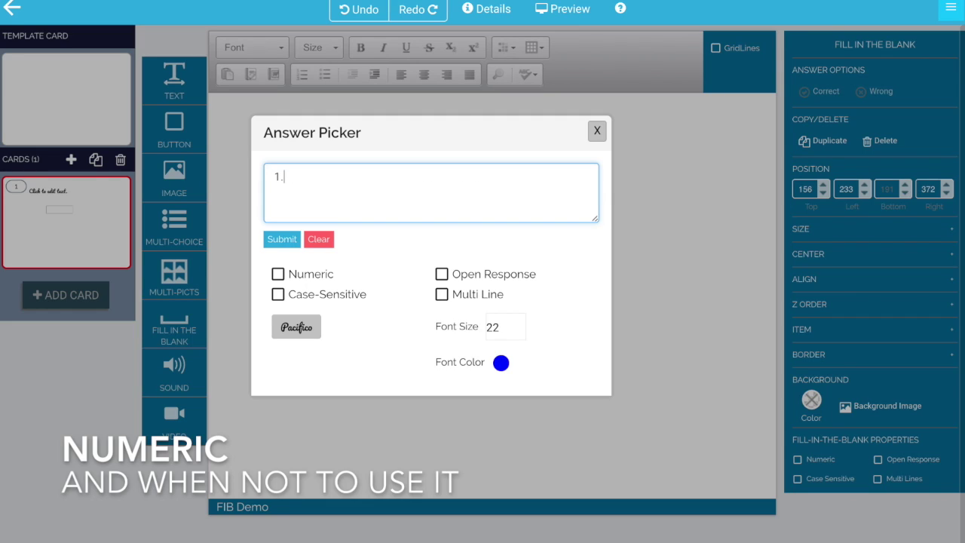
text(00)
click(308, 280)
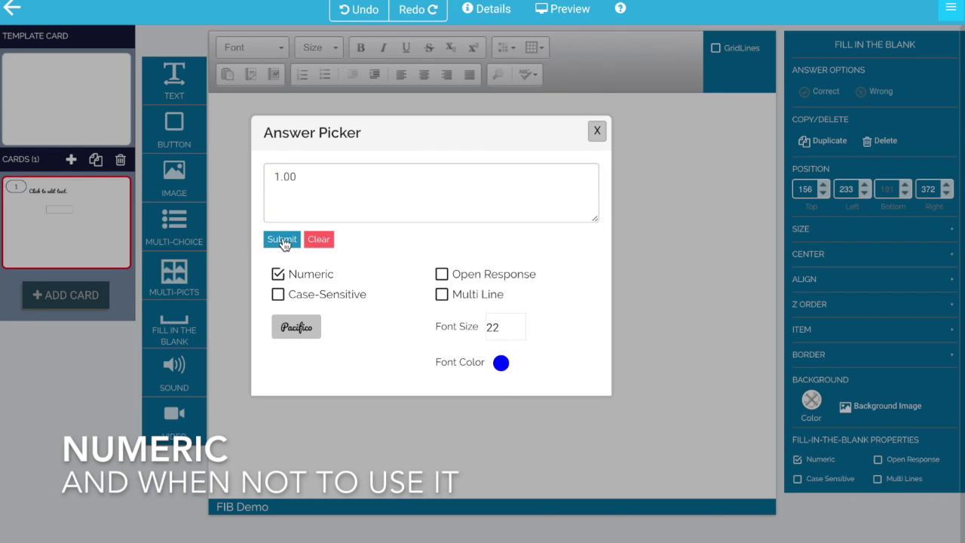
click(281, 240)
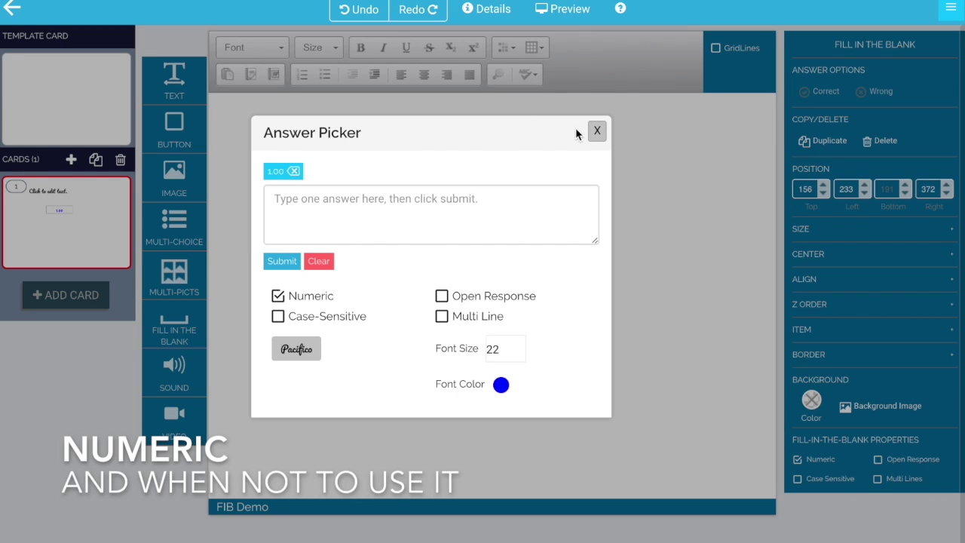
click(302, 300)
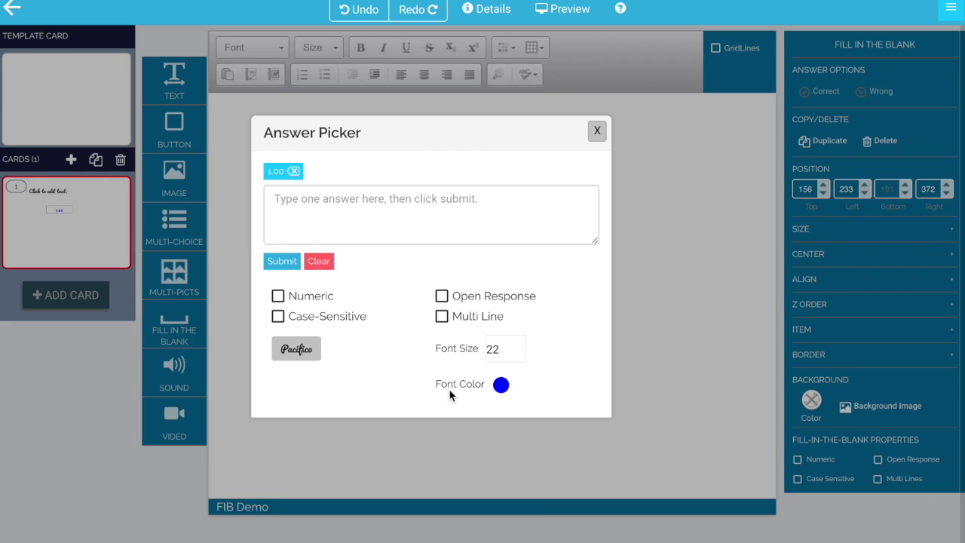
click(293, 171)
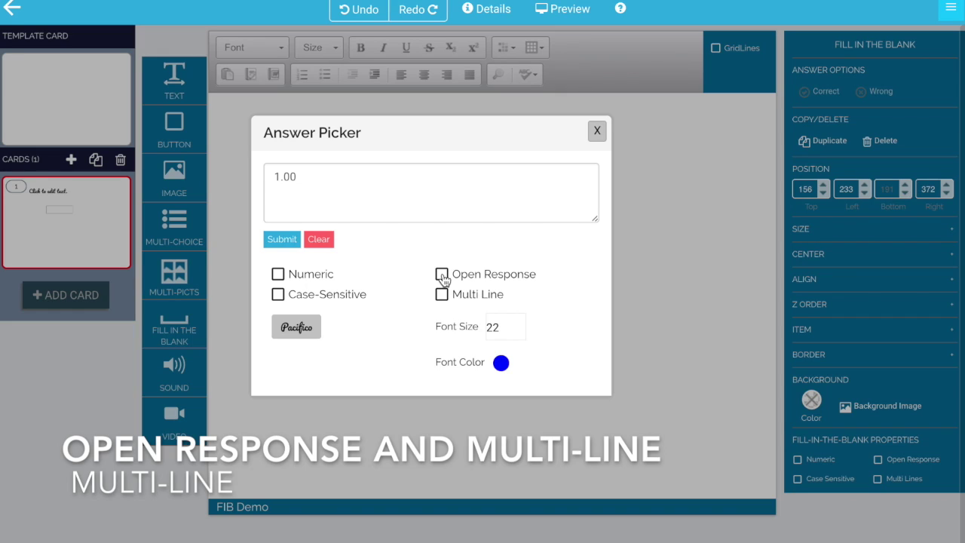
- Enter One in the answer box, enable Multi Line, and preview the card before returning
click(297, 181)
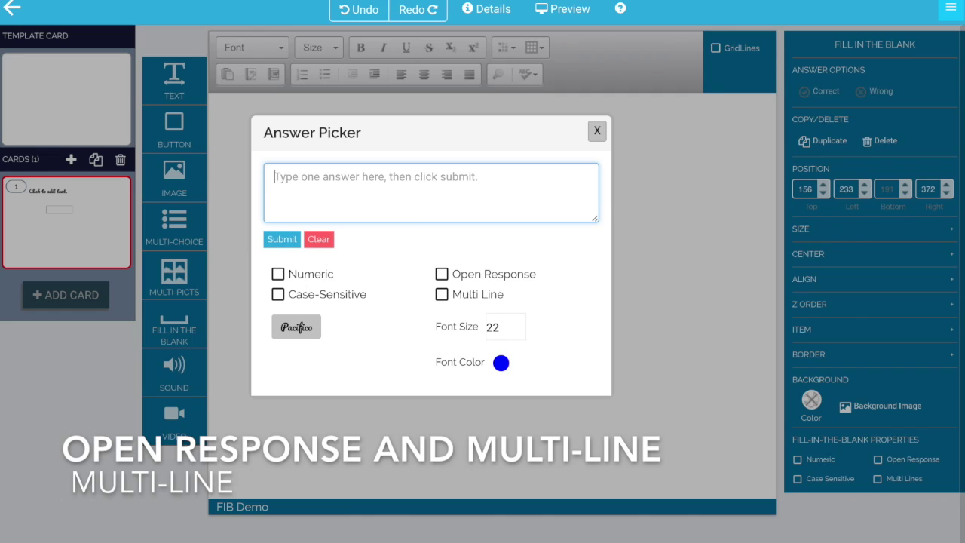
text(One)
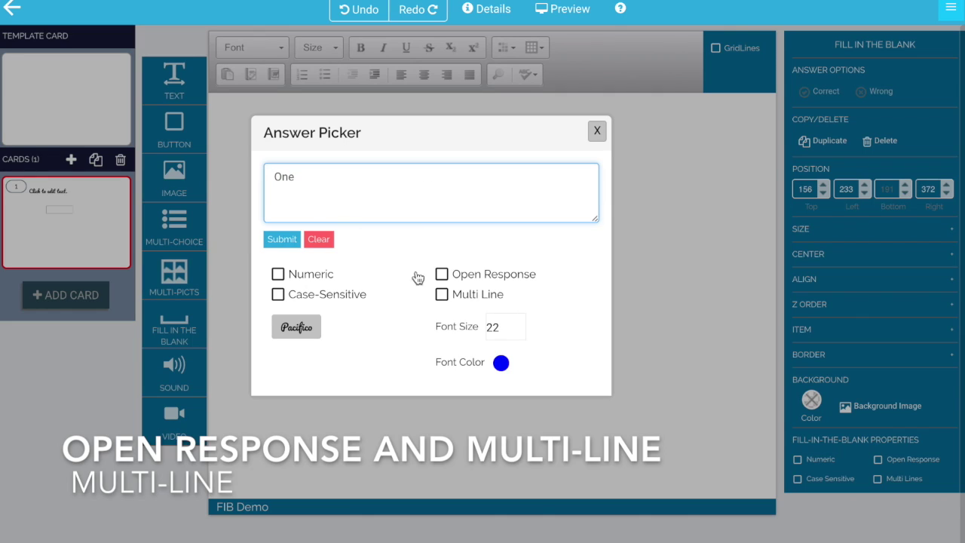
click(441, 296)
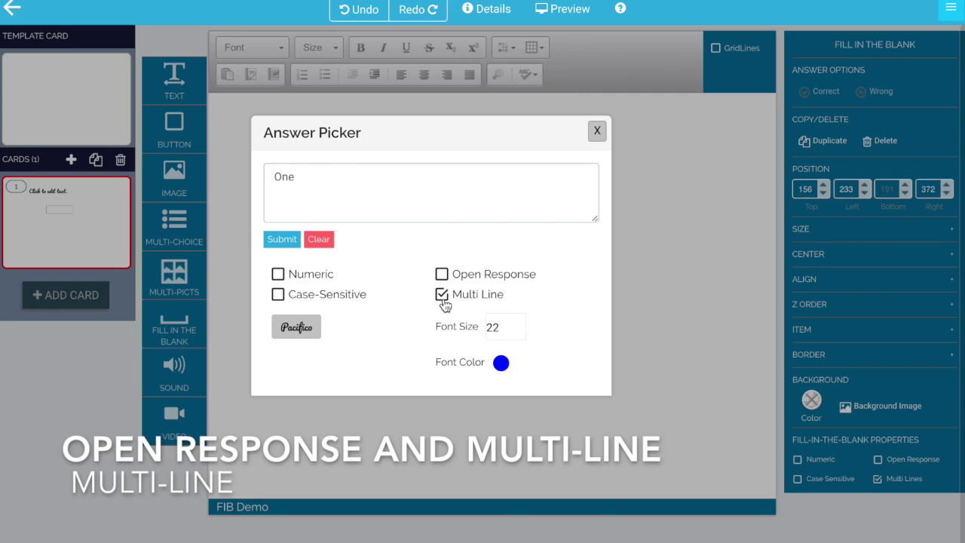
click(565, 10)
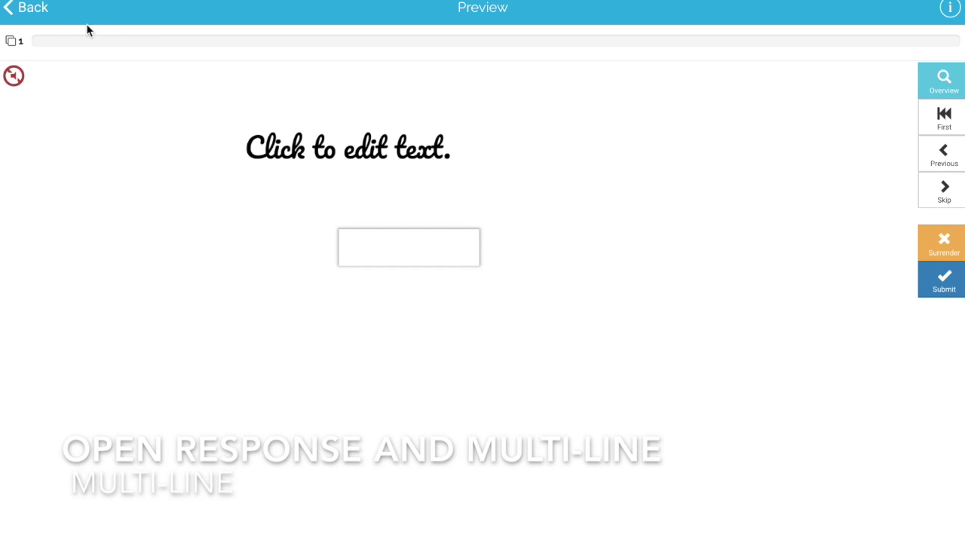
click(26, 11)
- Enlarge the fill-in-the-blank box so it is both taller and wider
click(410, 239)
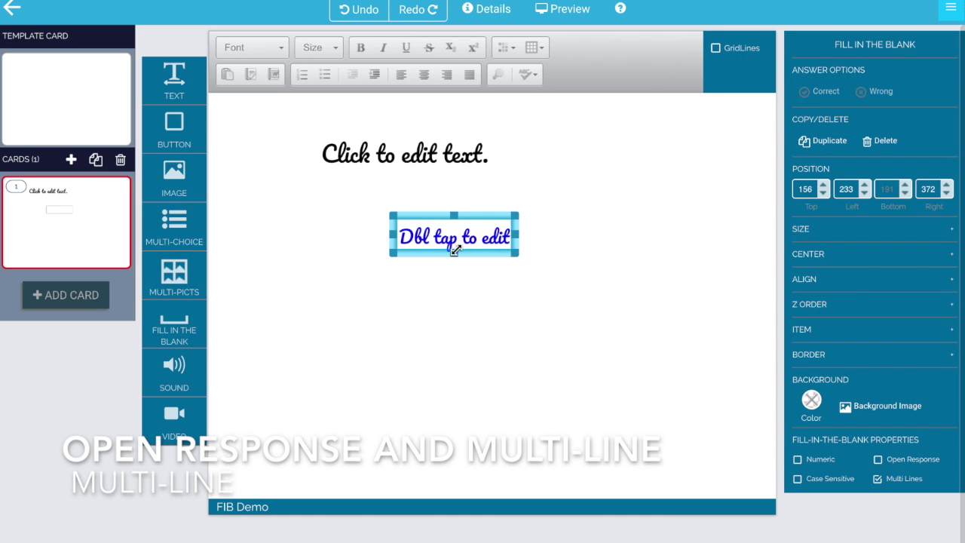
drag(454, 254, 453, 313)
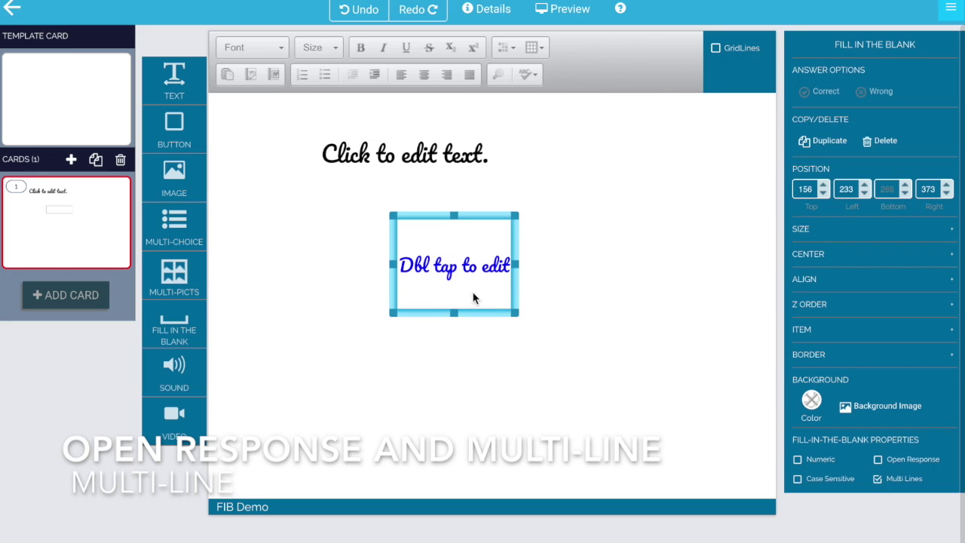
drag(518, 264, 575, 276)
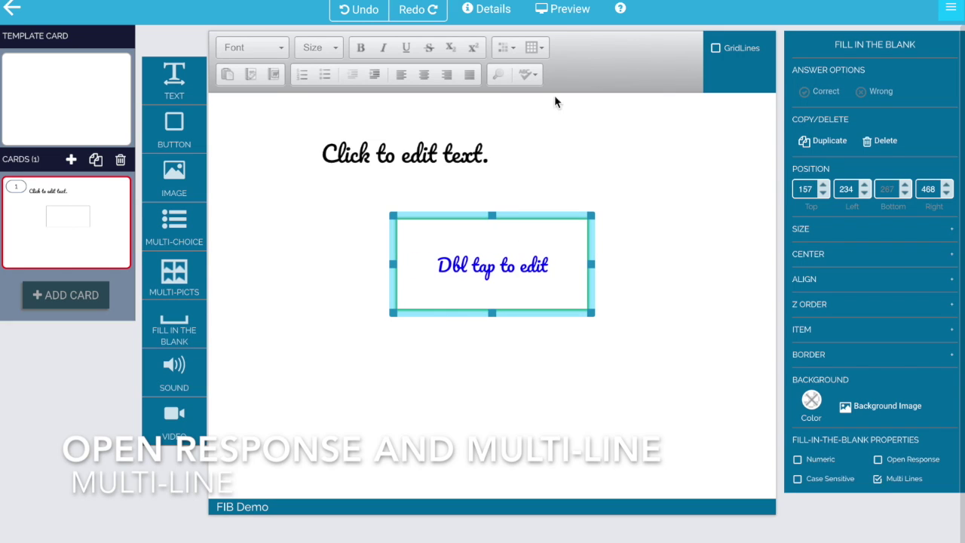
- Add 'one' as the enlarged blank's accepted answer and preview the card
double_click(495, 241)
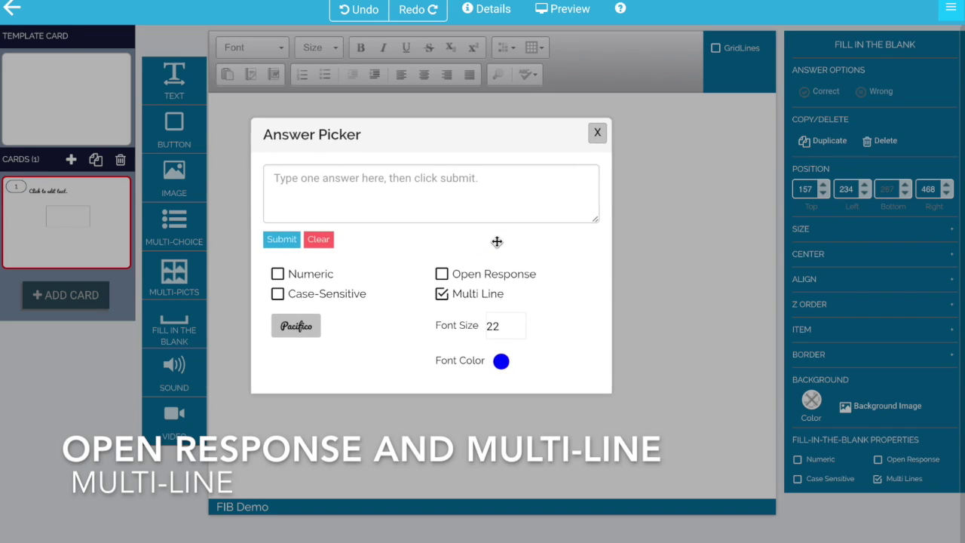
click(306, 195)
text(one)
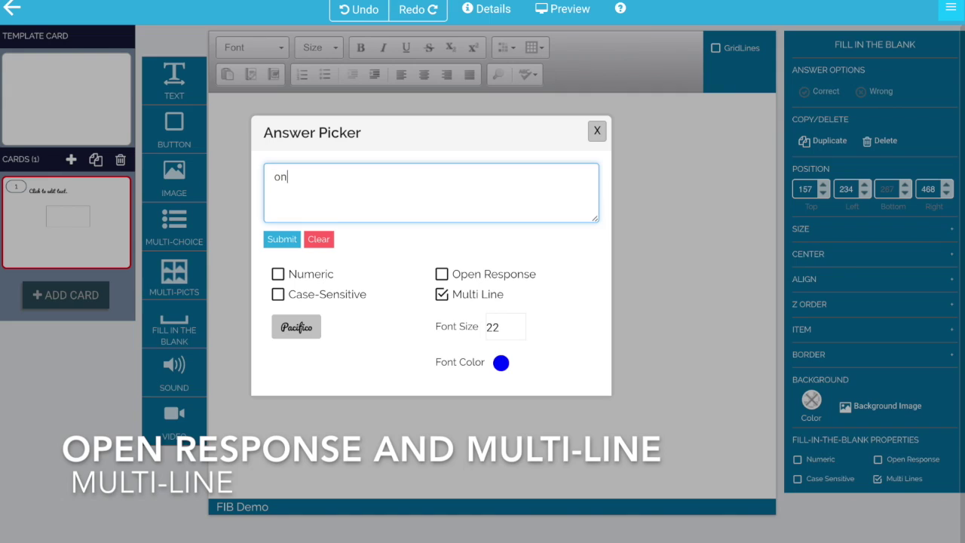
click(302, 240)
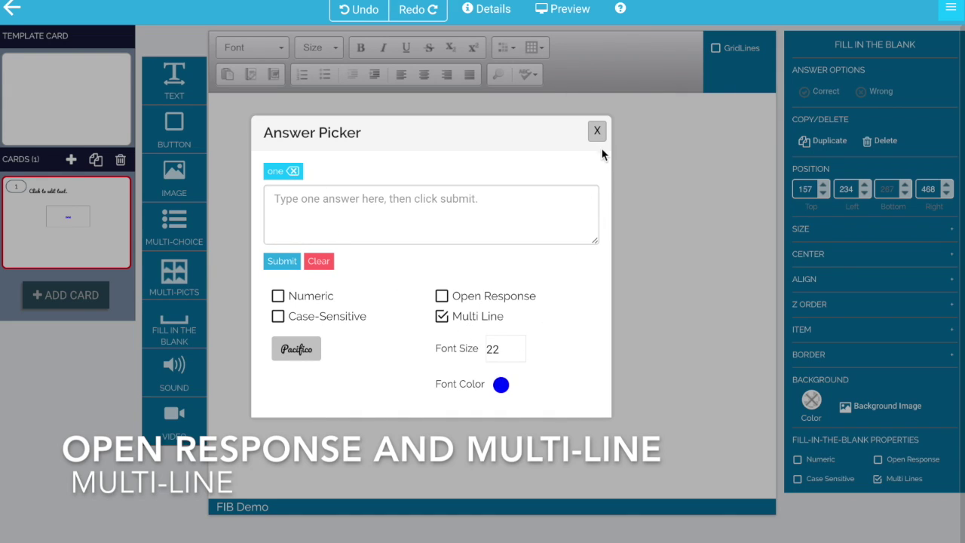
click(567, 21)
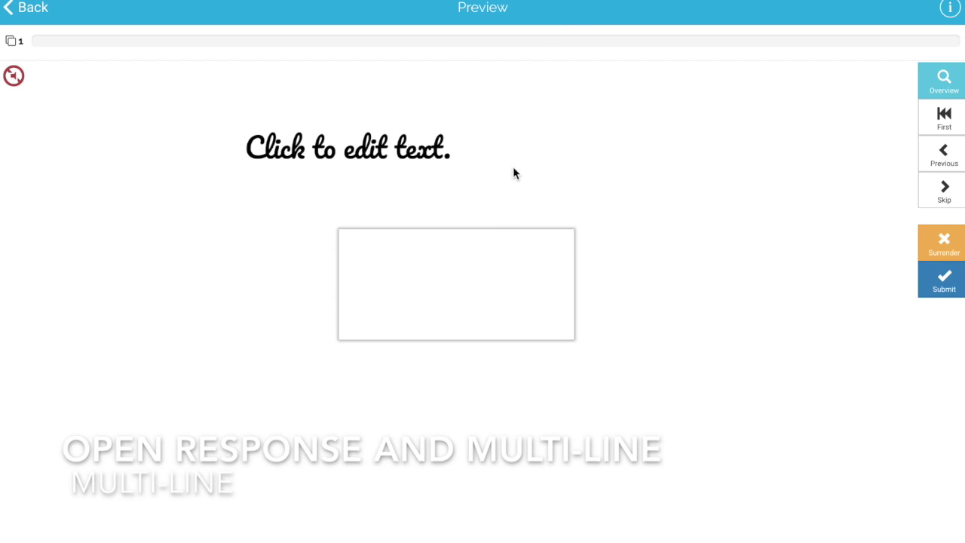
- Submit a three-line wrong answer in the preview's multi-line answer box
click(424, 296)
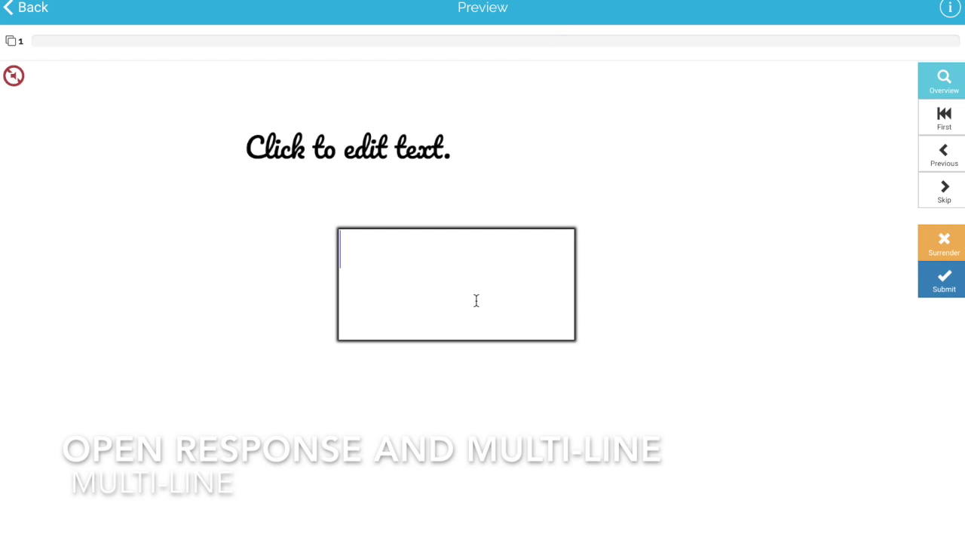
text(oe othoeu)
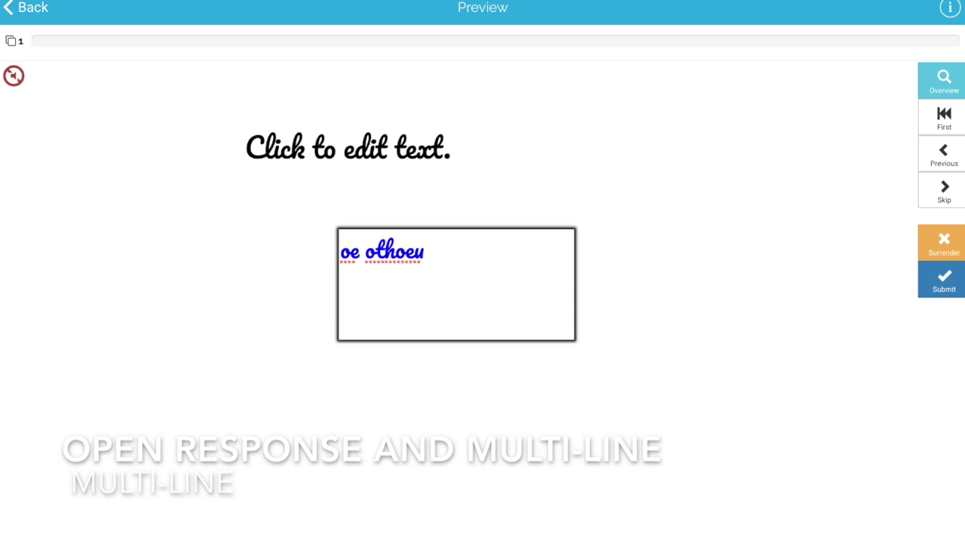
key(Return)
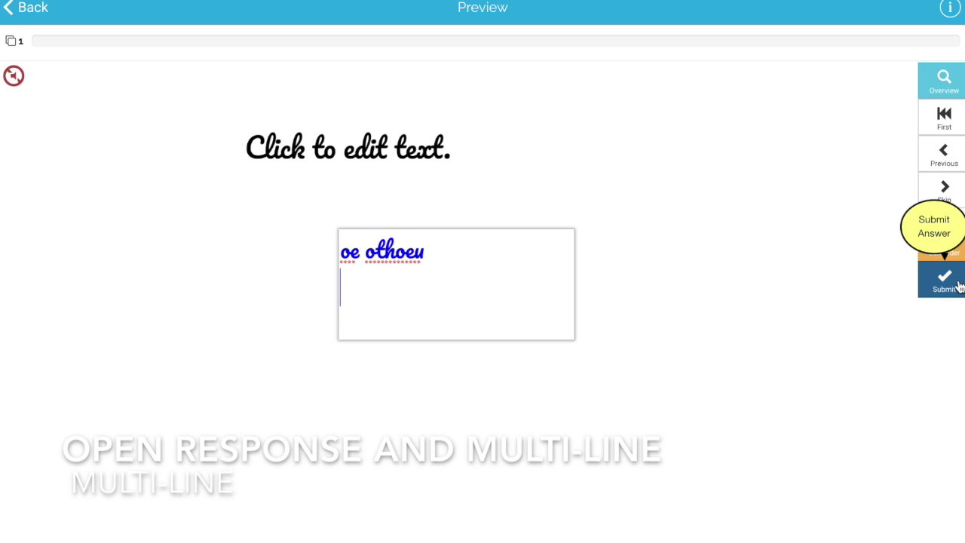
text(oeunth onetuh)
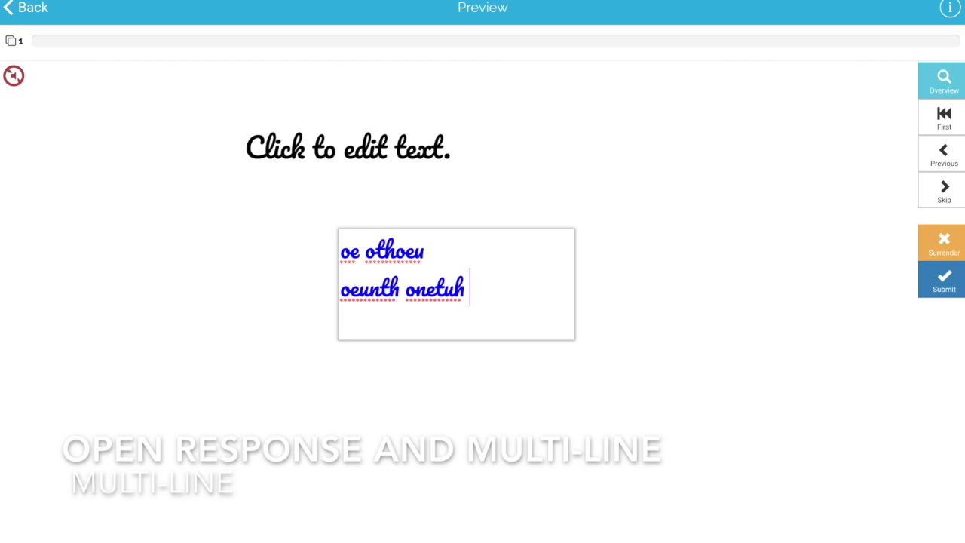
key(Return)
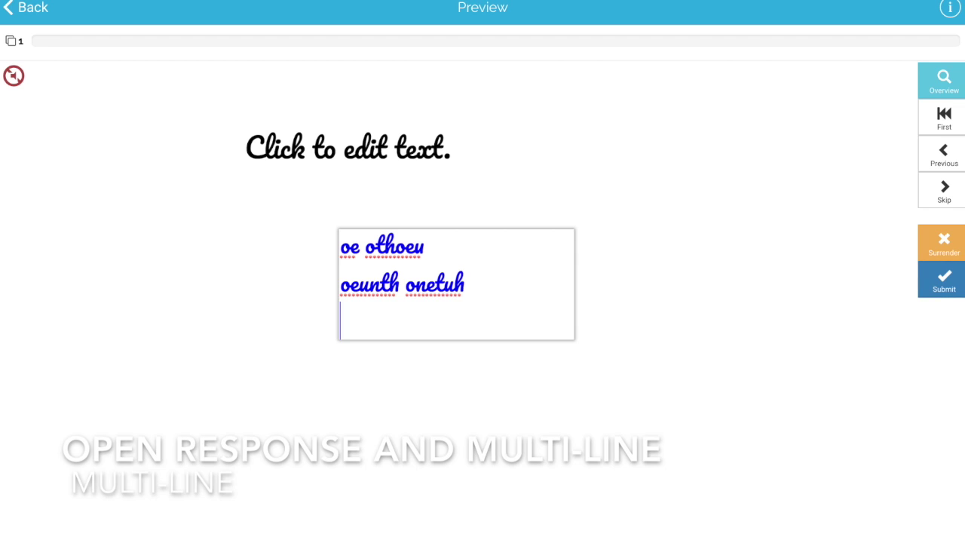
text(oenen)
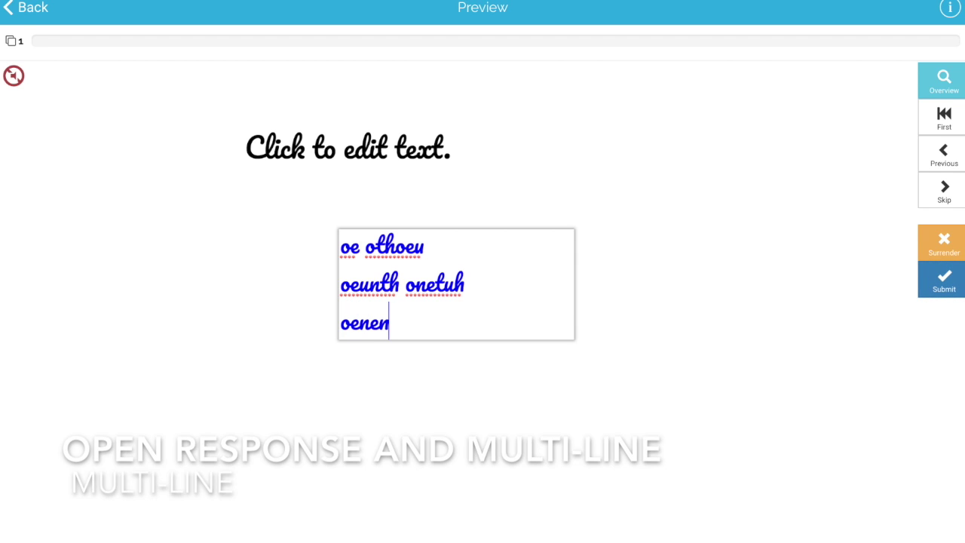
click(943, 294)
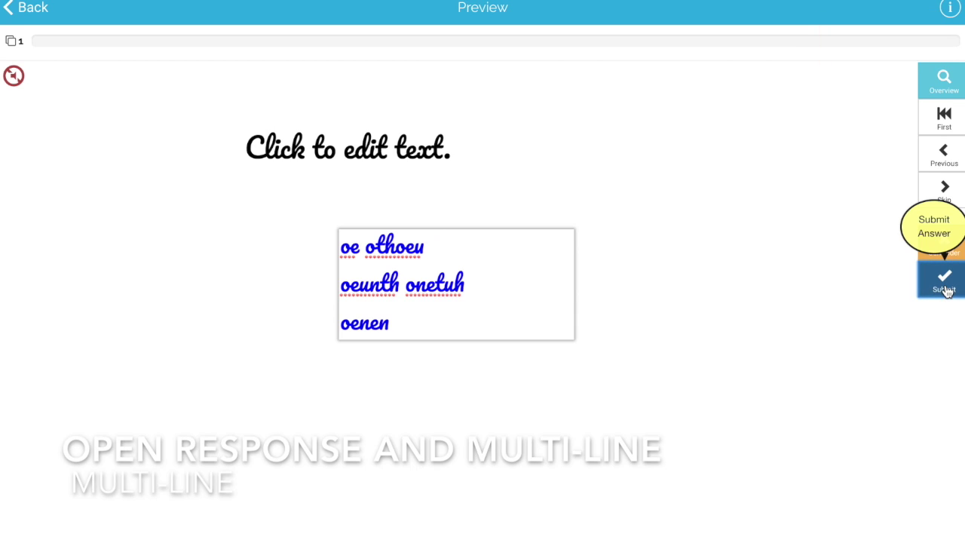
- Replace the three lines with 'one' and submit it as the correct answer
click(487, 310)
key(ctrl+a)
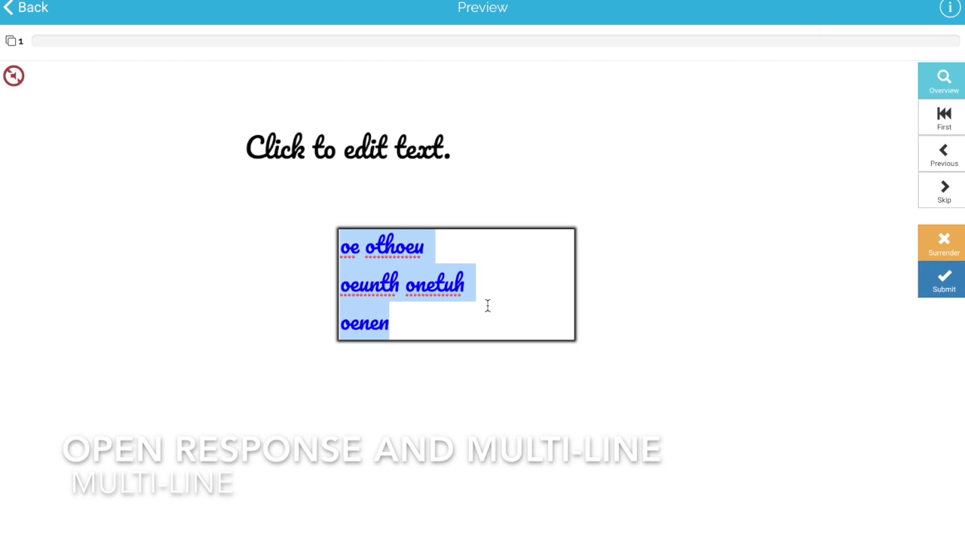
key(BackSpace)
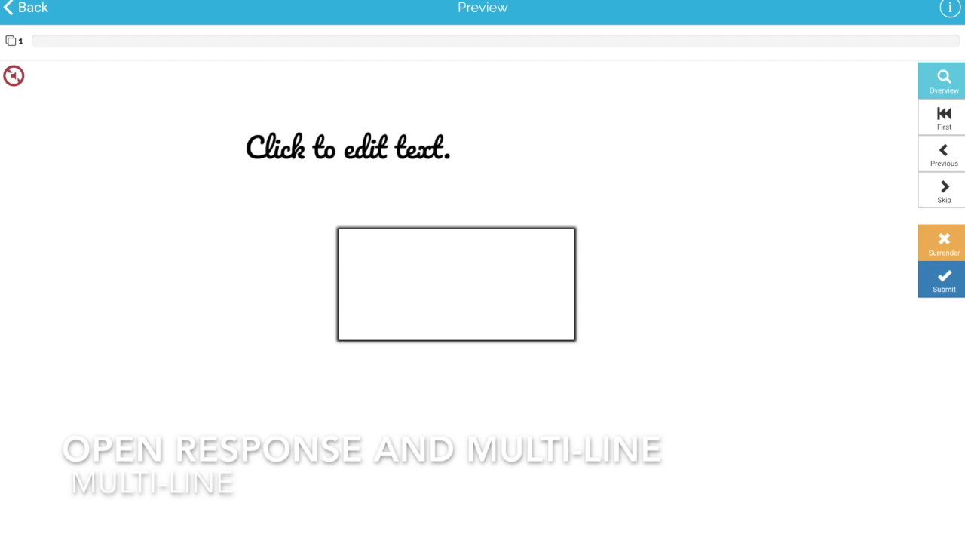
text(one)
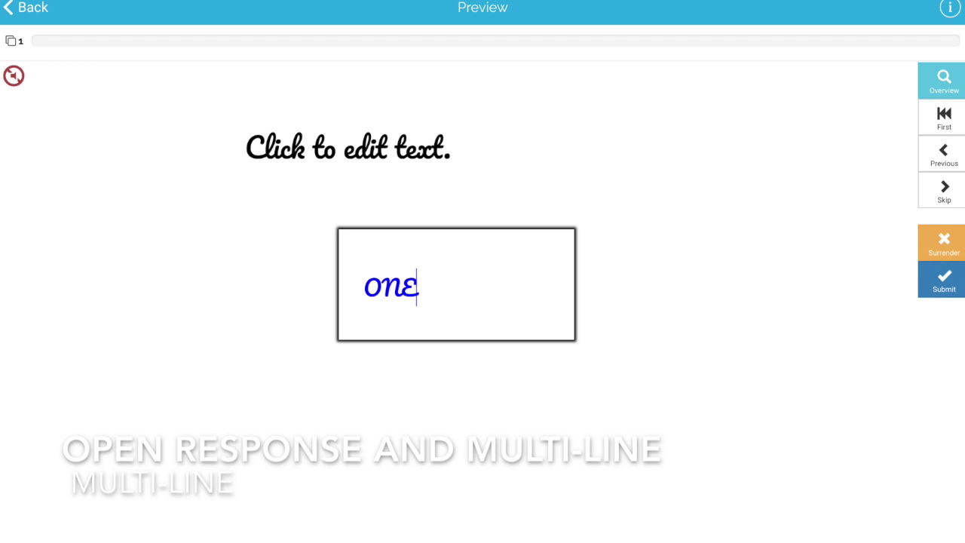
click(563, 356)
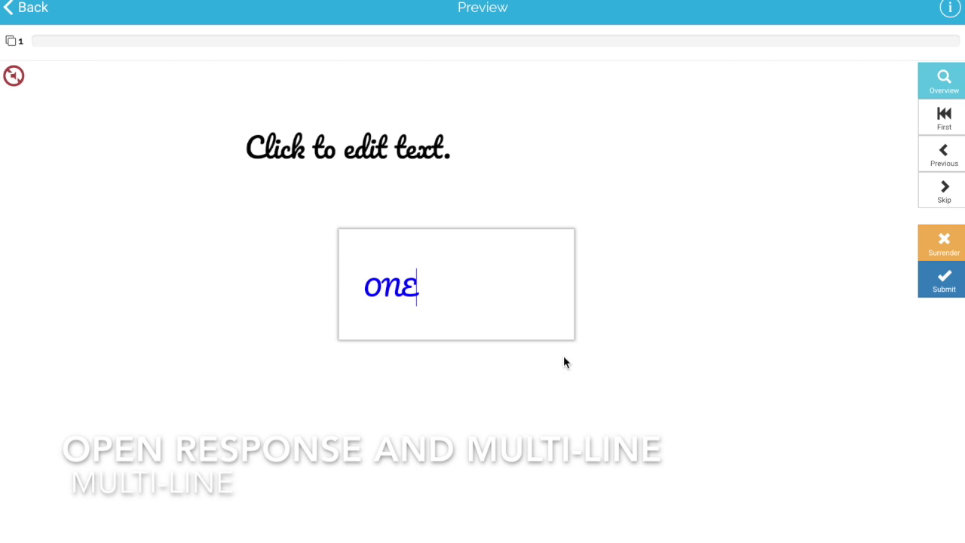
click(949, 287)
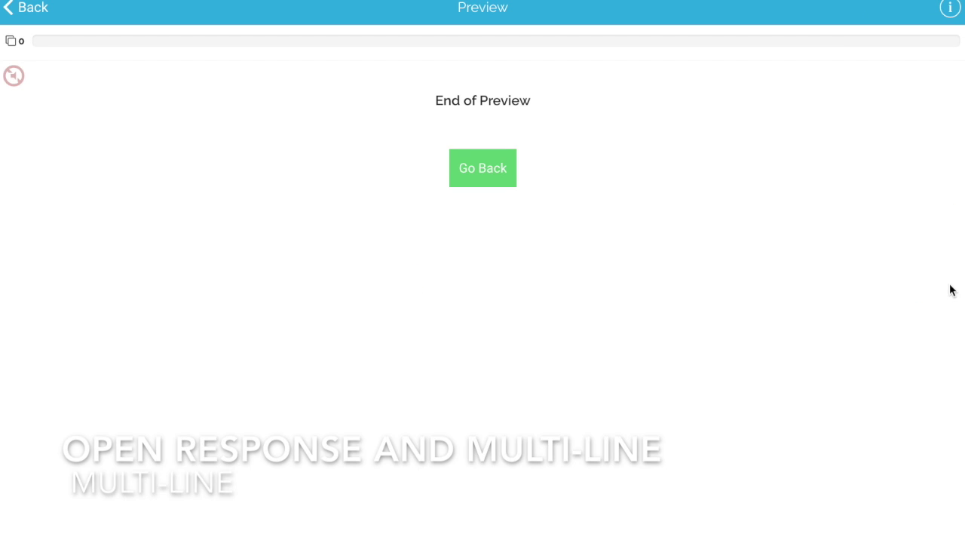
- Back in the editor, switch the blank to accept open responses
click(487, 169)
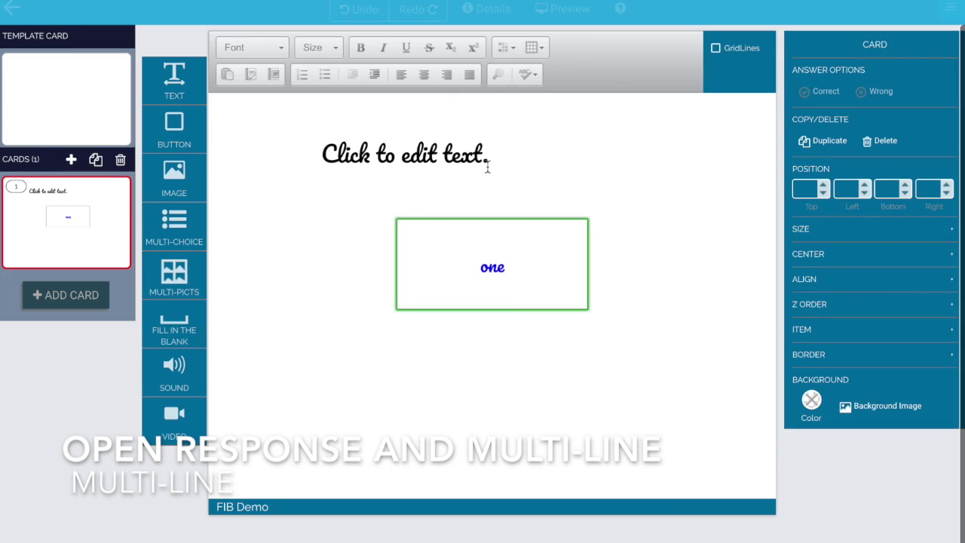
double_click(513, 254)
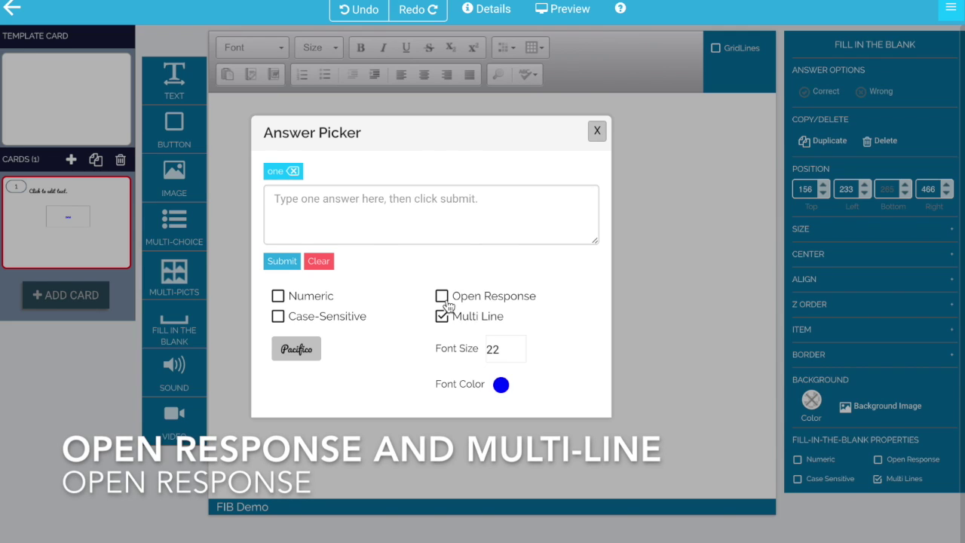
click(443, 297)
- Replace 'one' with the model answer 'Must mention condensation... or vapor point of water', then preview
click(293, 172)
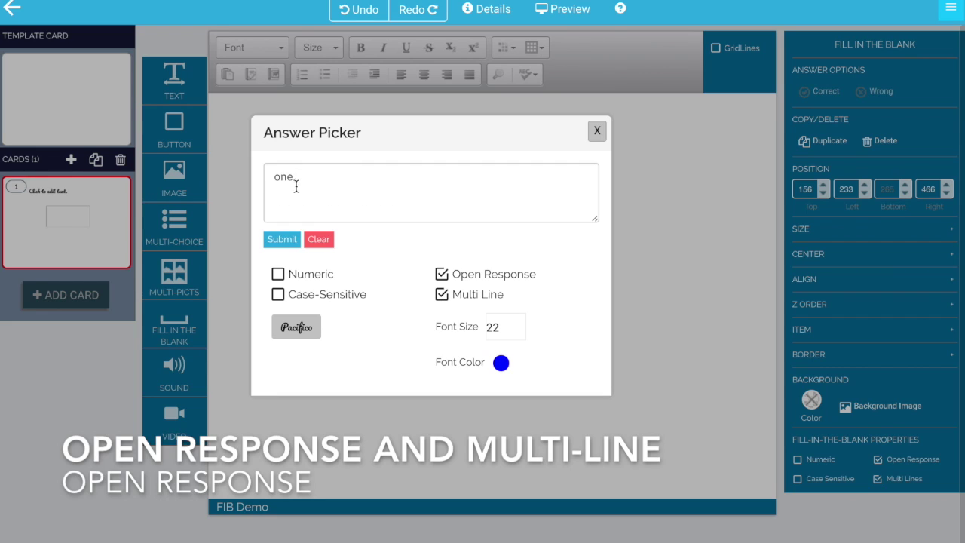
click(295, 178)
key(BackSpace)
key(BackSpace)
key(BackSpace)
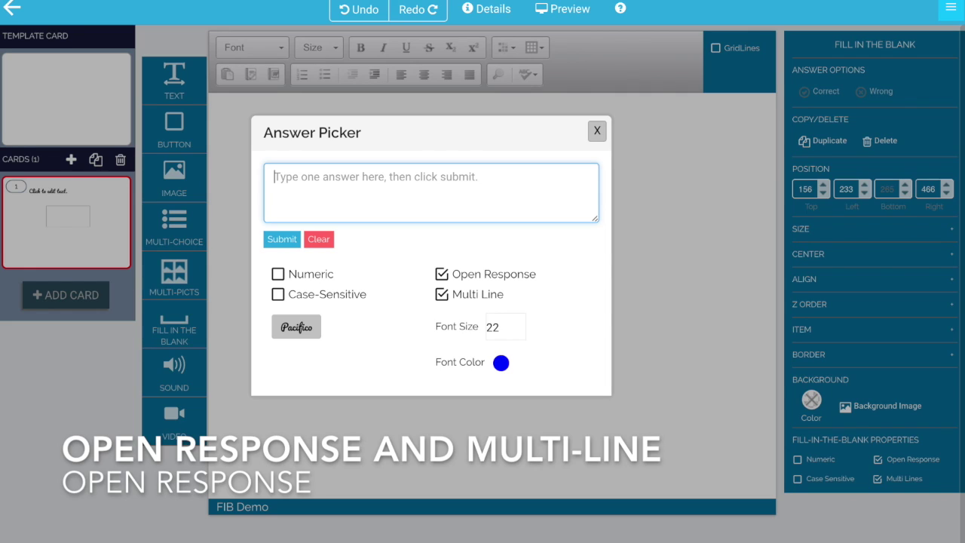
text(Must mention con)
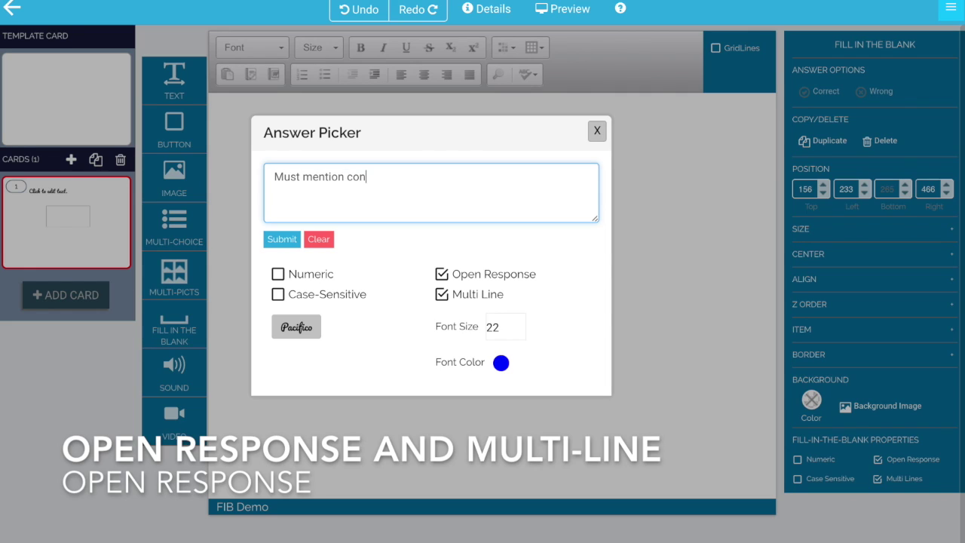
text(densation... or vapor)
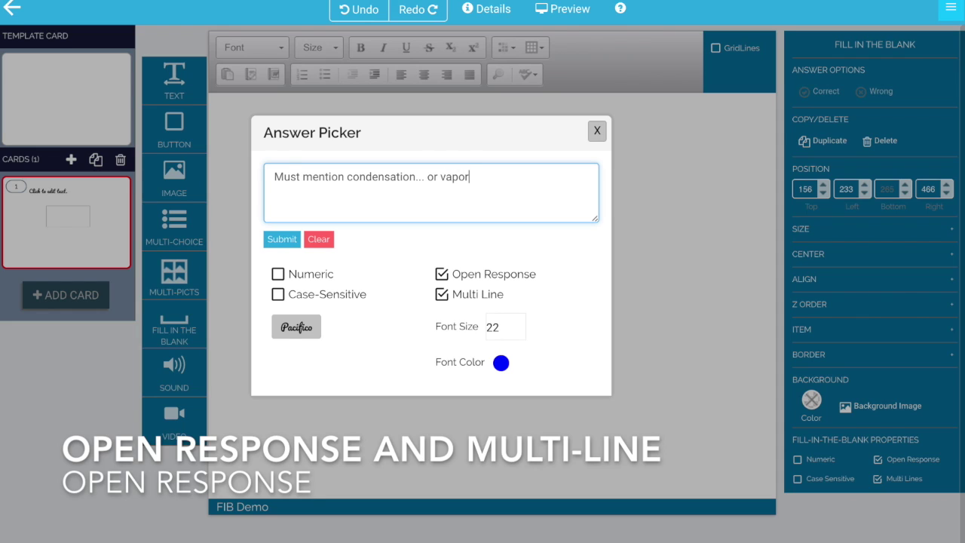
text( point of water)
click(282, 239)
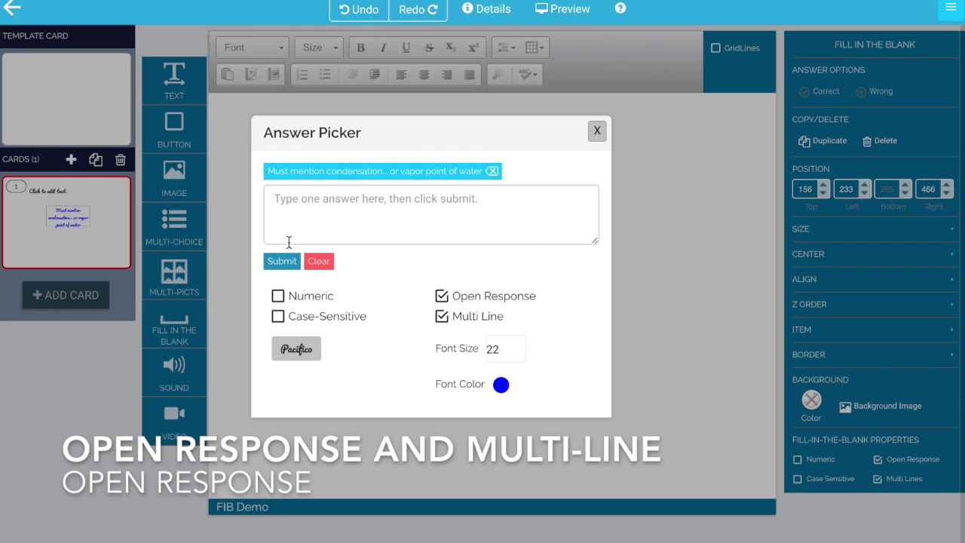
click(576, 15)
click(563, 283)
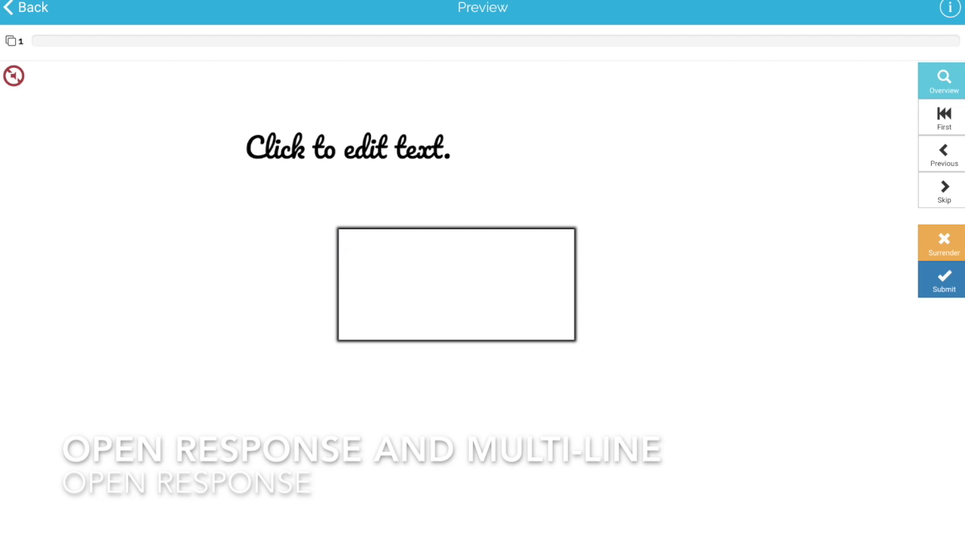
- Submit 'Water when it falls from the sky is called precipitation' as the preview response
text(Water)
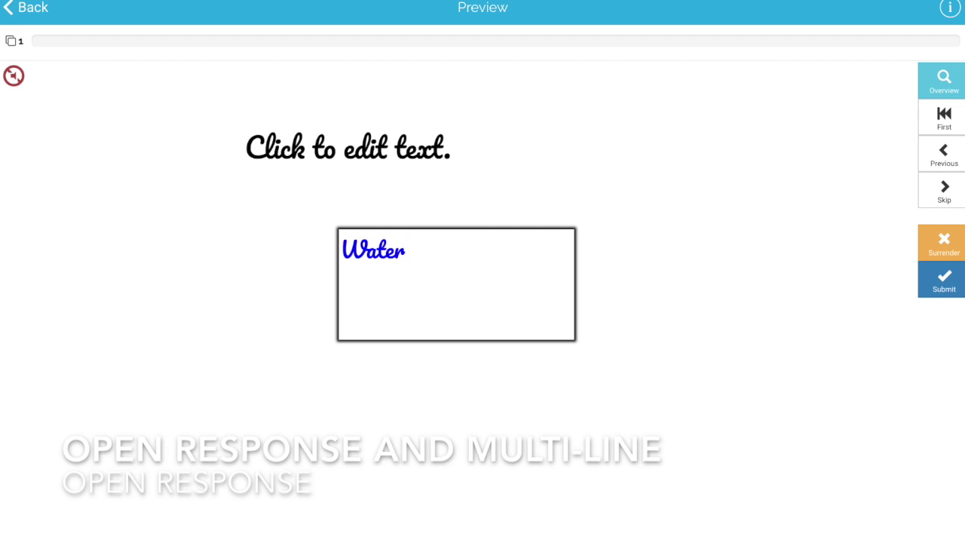
text( when it falls from )
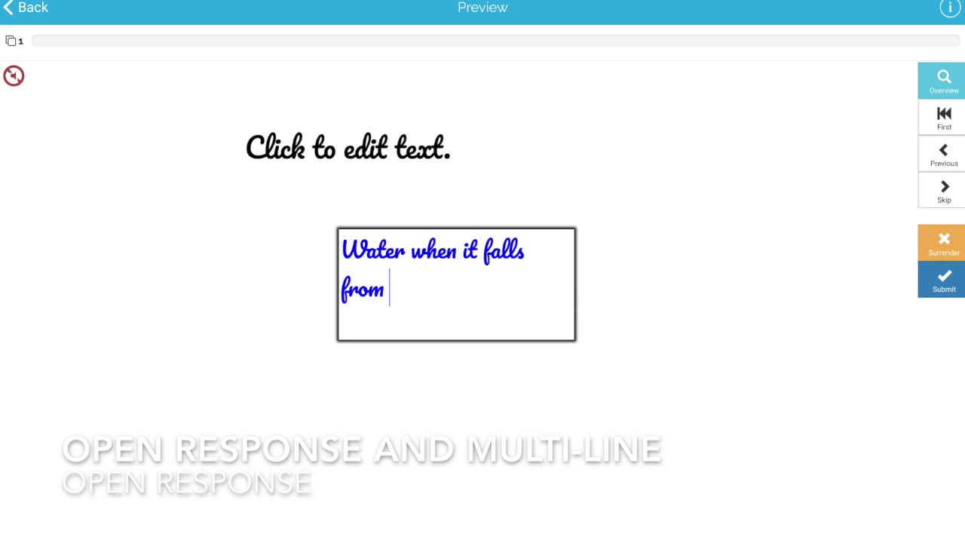
text(the sky is calle)
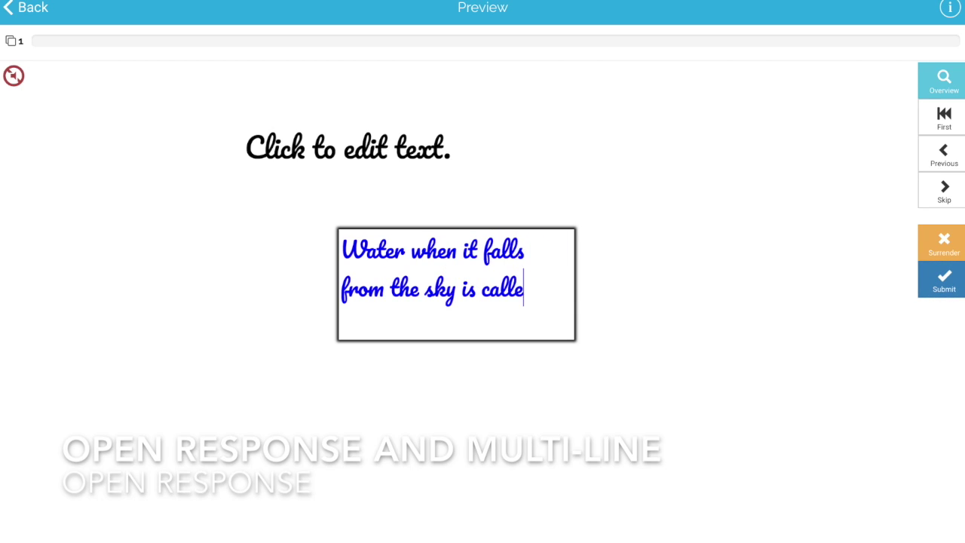
text(d precipitaion)
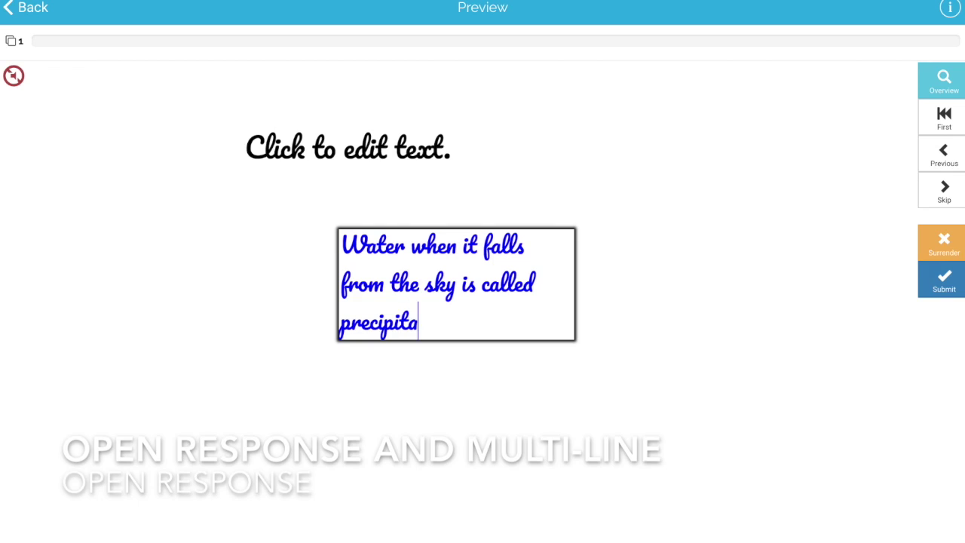
key(BackSpace)
key(BackSpace)
key(BackSpace)
key(BackSpace)
text(ation)
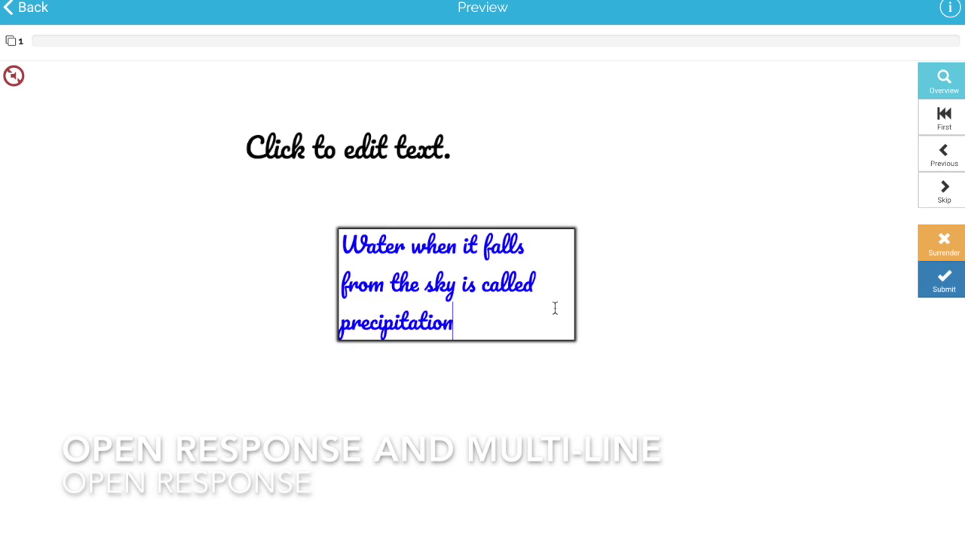
click(537, 282)
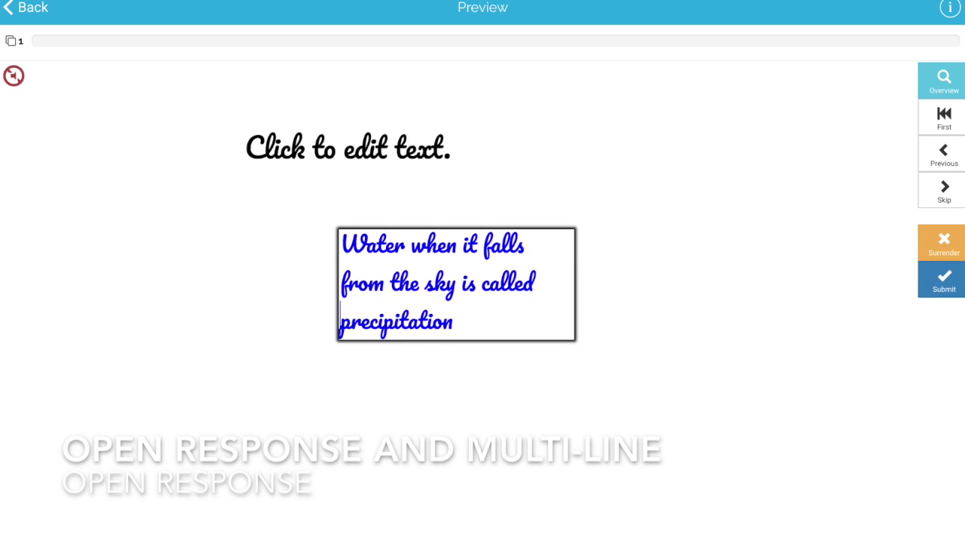
click(616, 264)
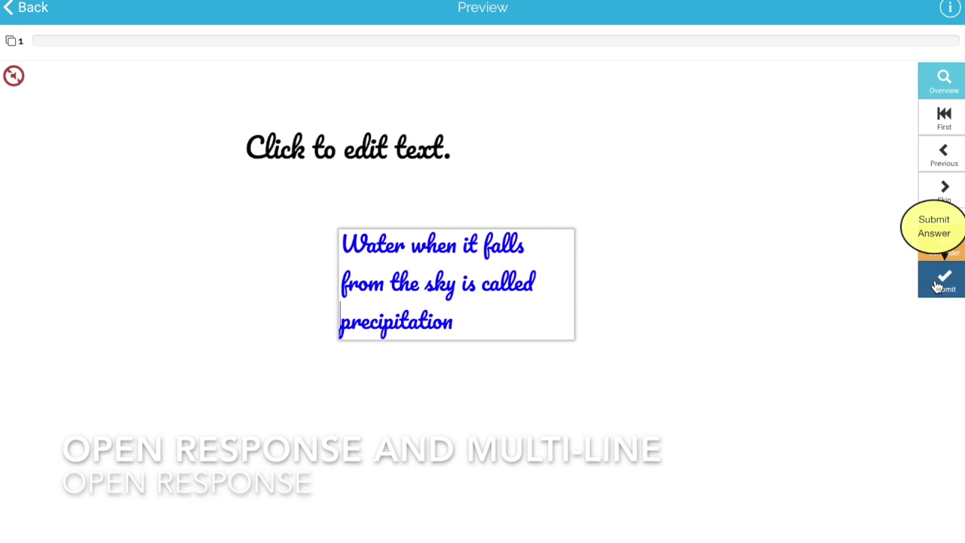
click(937, 285)
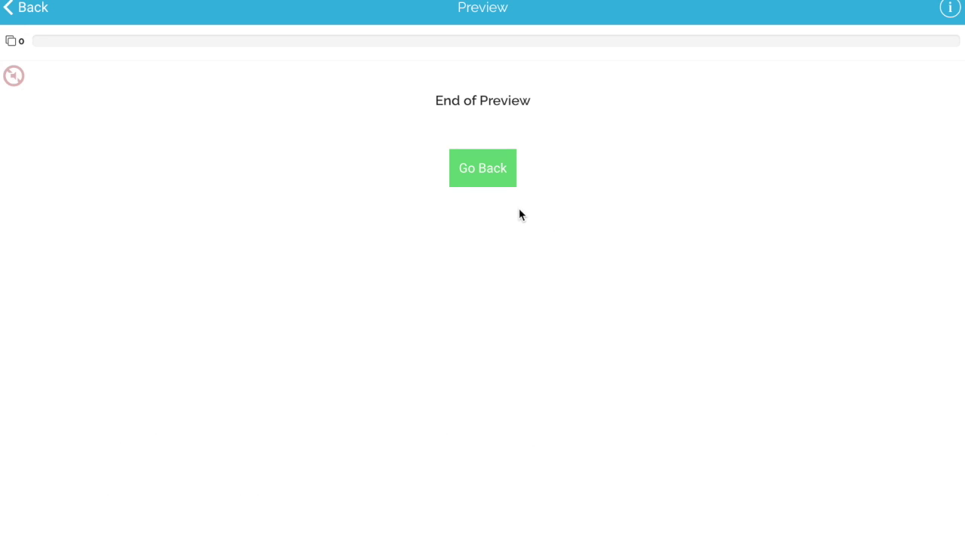
- Go back from the End of Preview page to the FIB Demo card editor
click(482, 169)
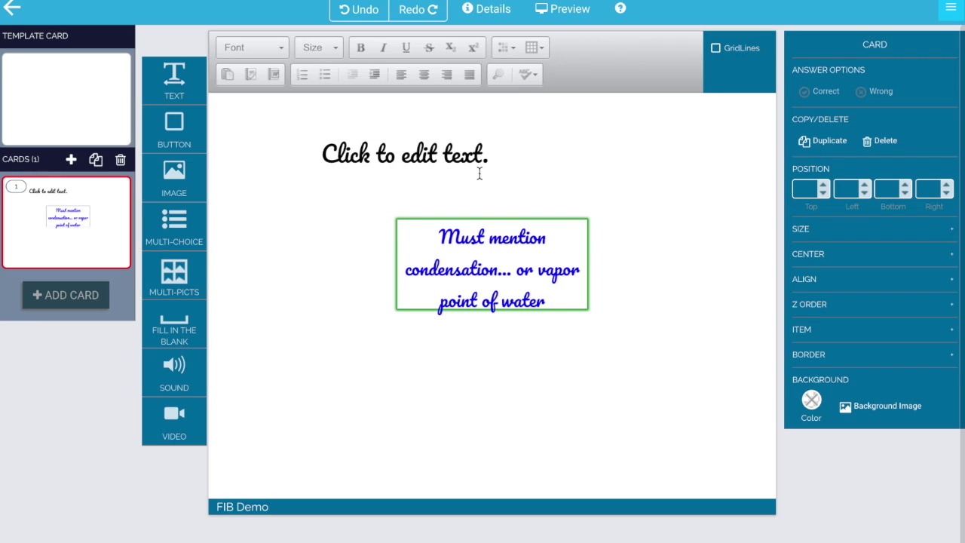